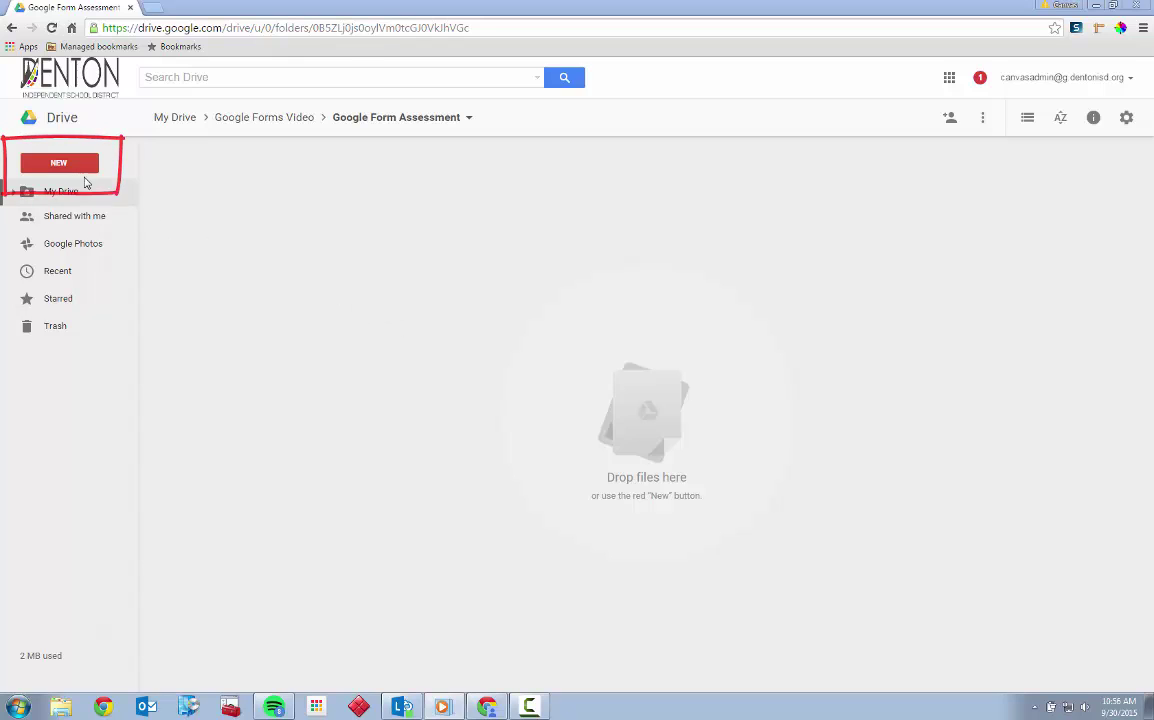
- Create a new Untitled Google Form from Drive's NEW > More menu
left_click(68, 166)
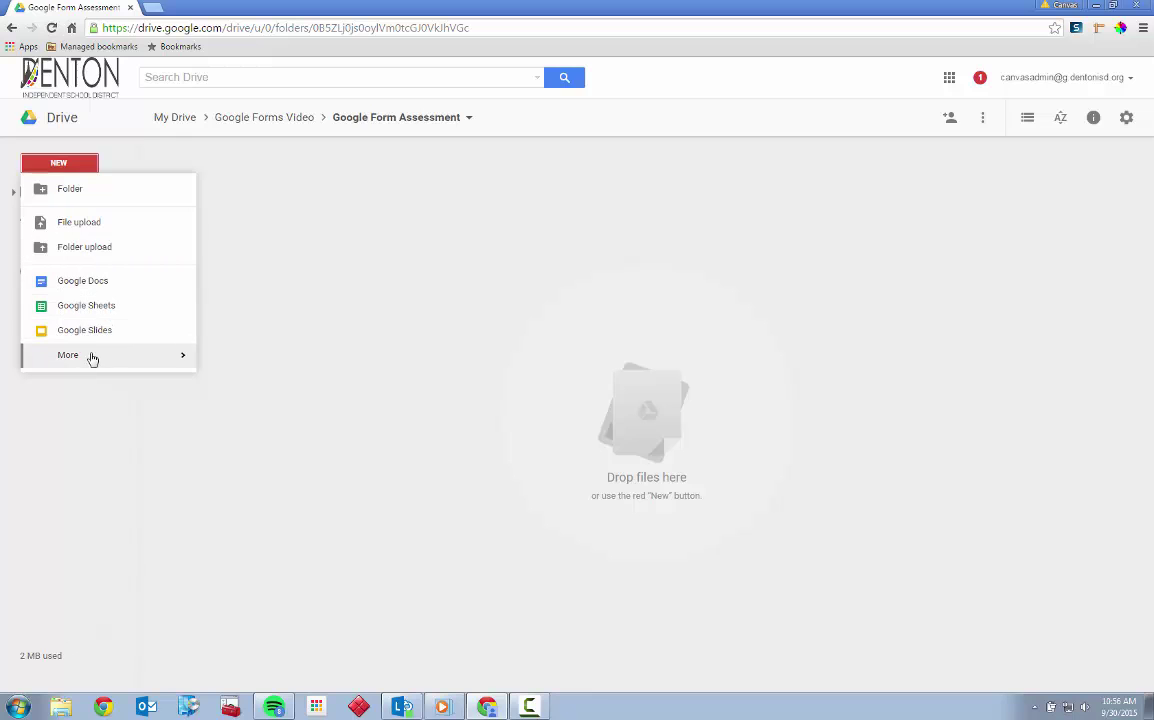
mouse_move(172, 368)
left_click(309, 366)
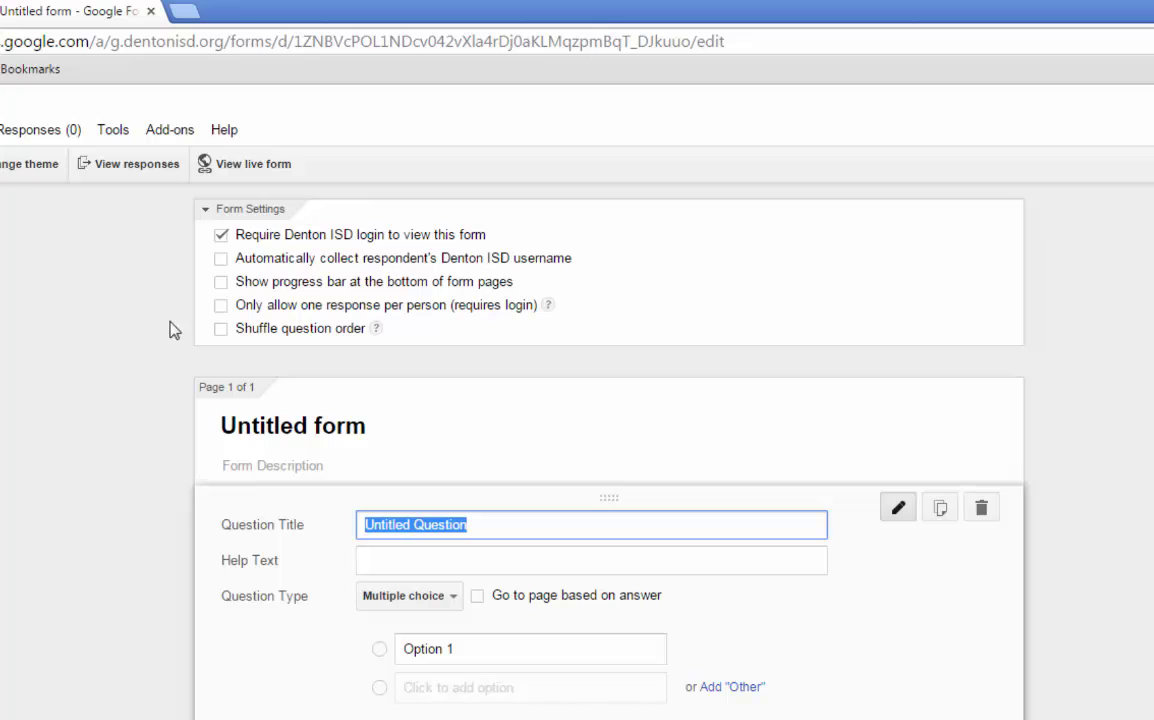
left_click(221, 235)
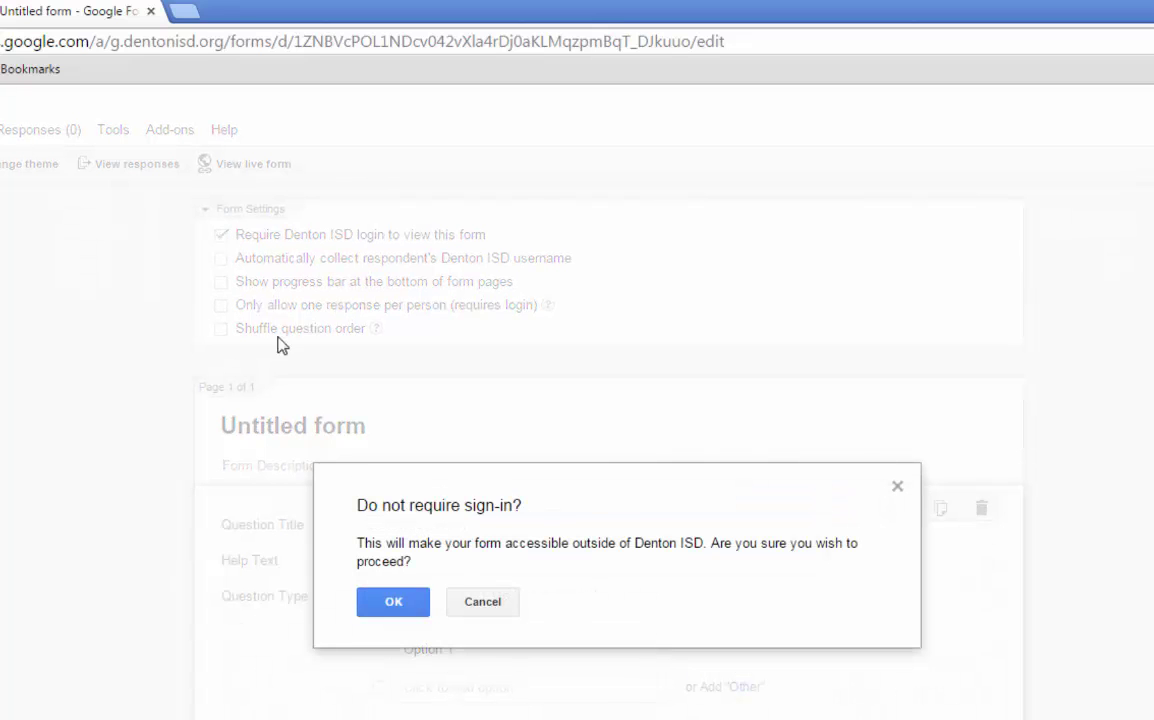
left_click(405, 607)
left_click(221, 237)
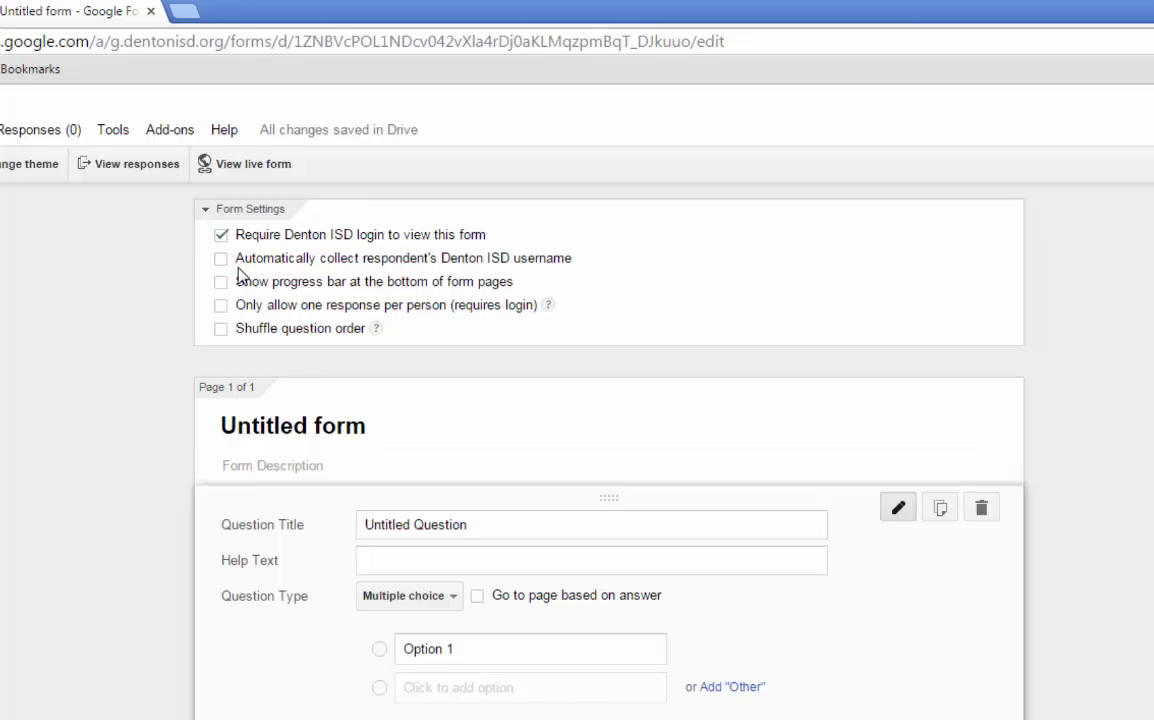
left_click(221, 260)
left_click(221, 262)
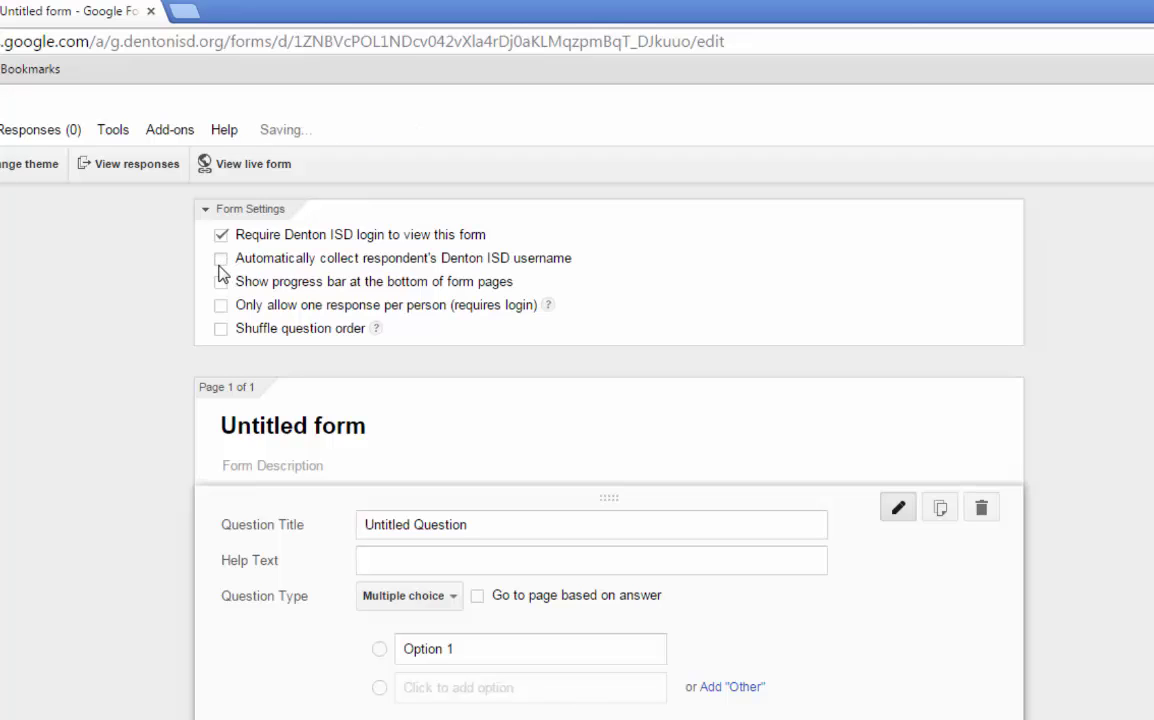
left_click(221, 283)
left_click(222, 289)
left_click(222, 307)
left_click(222, 307)
left_click(222, 331)
left_click(222, 333)
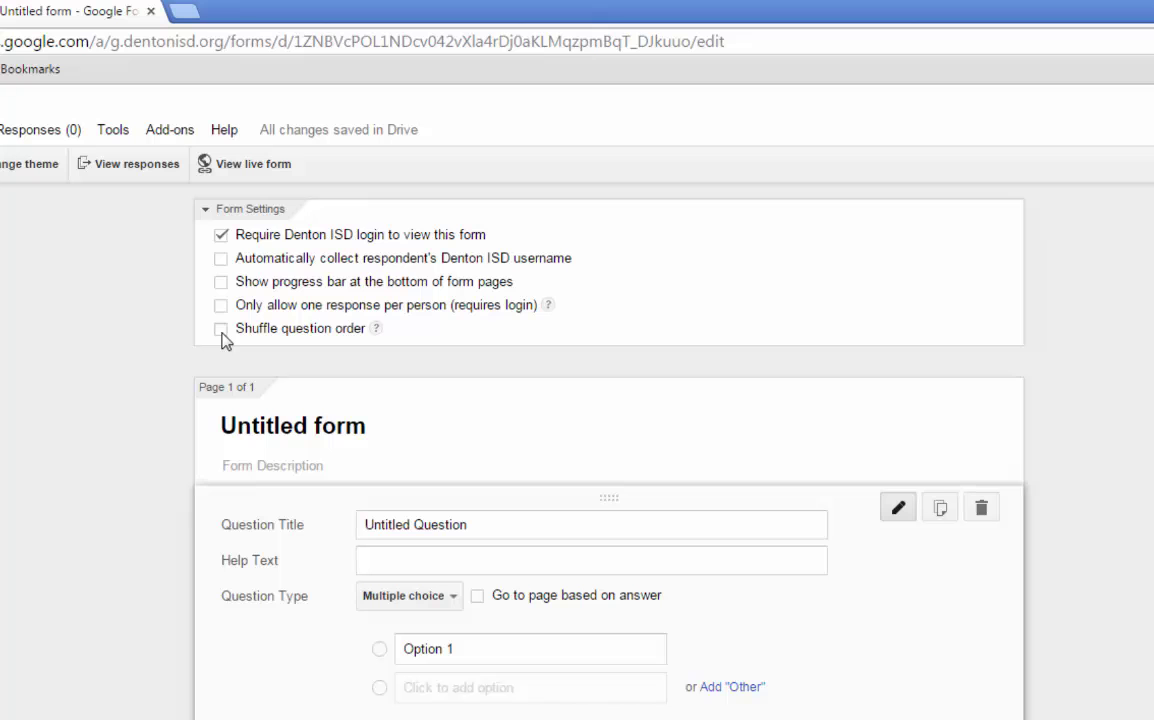
- Replace the confirmation page message with 'ALL DONE!'
scroll(150, 430, "down", 1)
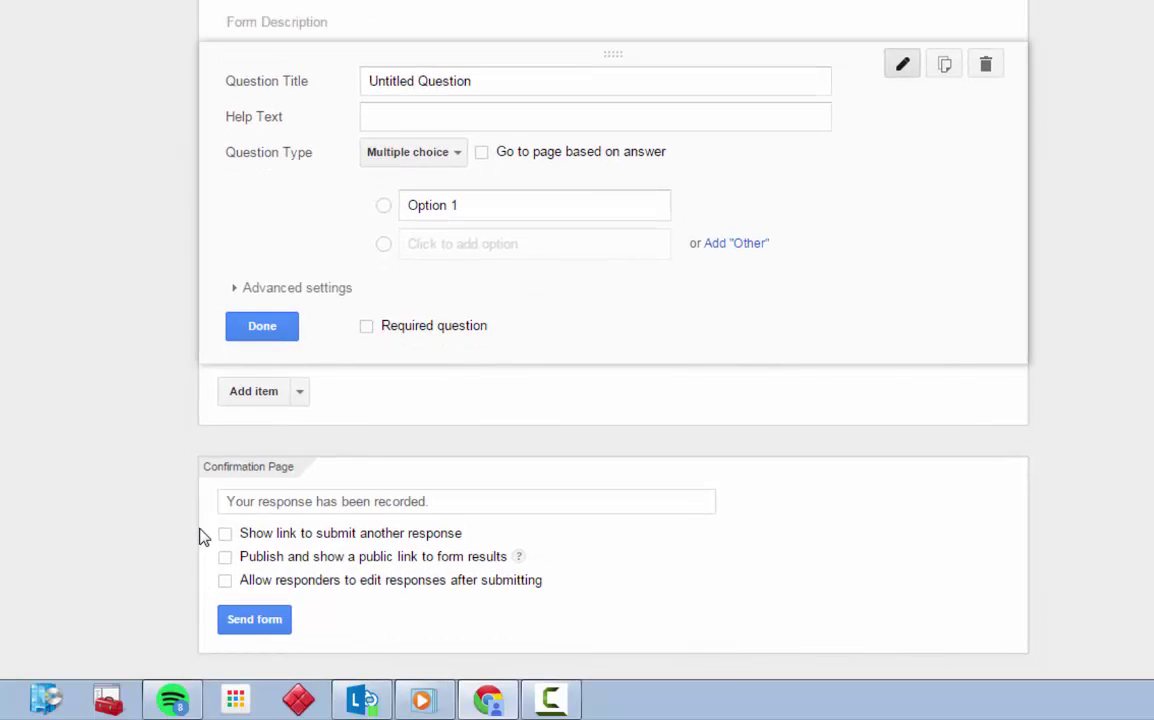
left_click_drag(448, 505, 213, 502)
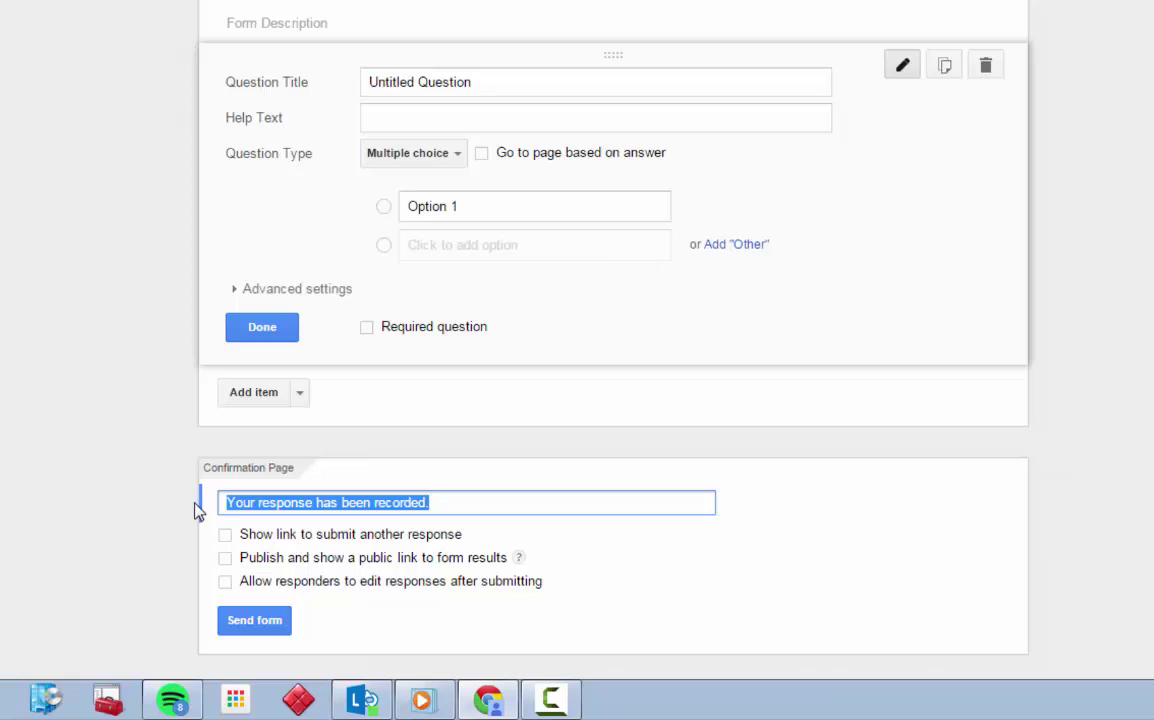
type("ALL DONE!")
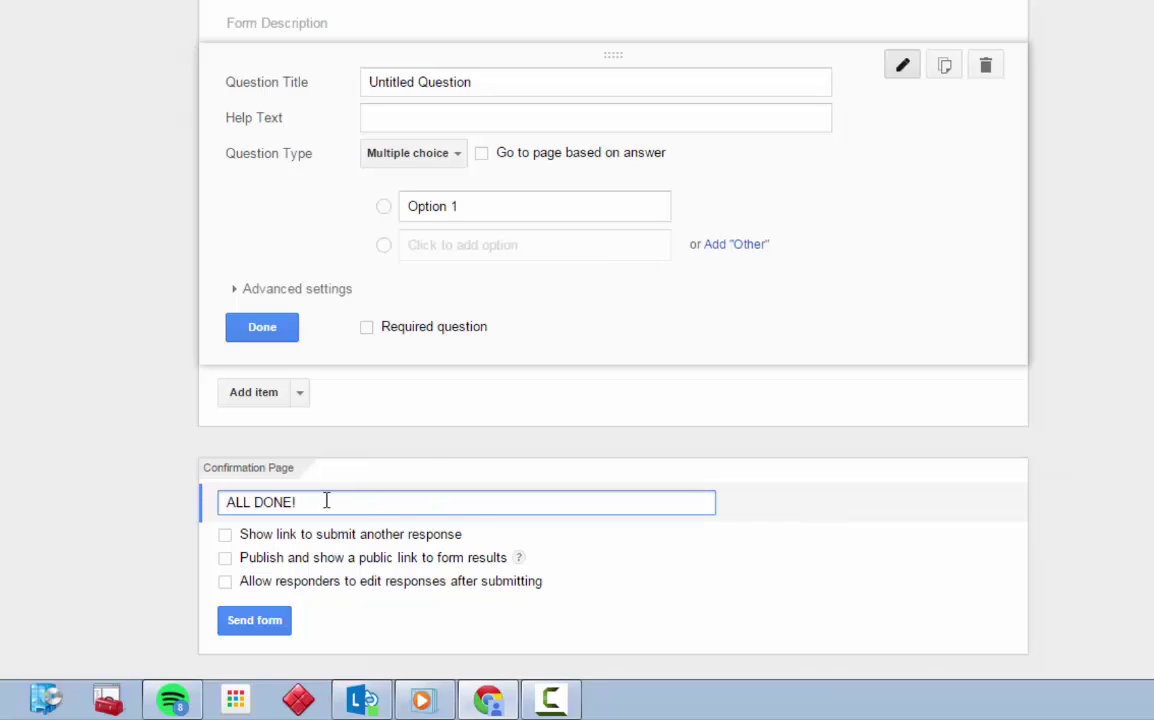
- Leave the submit-another-response and publish-results confirmation options unchecked
left_click(224, 535)
left_click(224, 557)
left_click(225, 582)
left_click(225, 580)
left_click(224, 535)
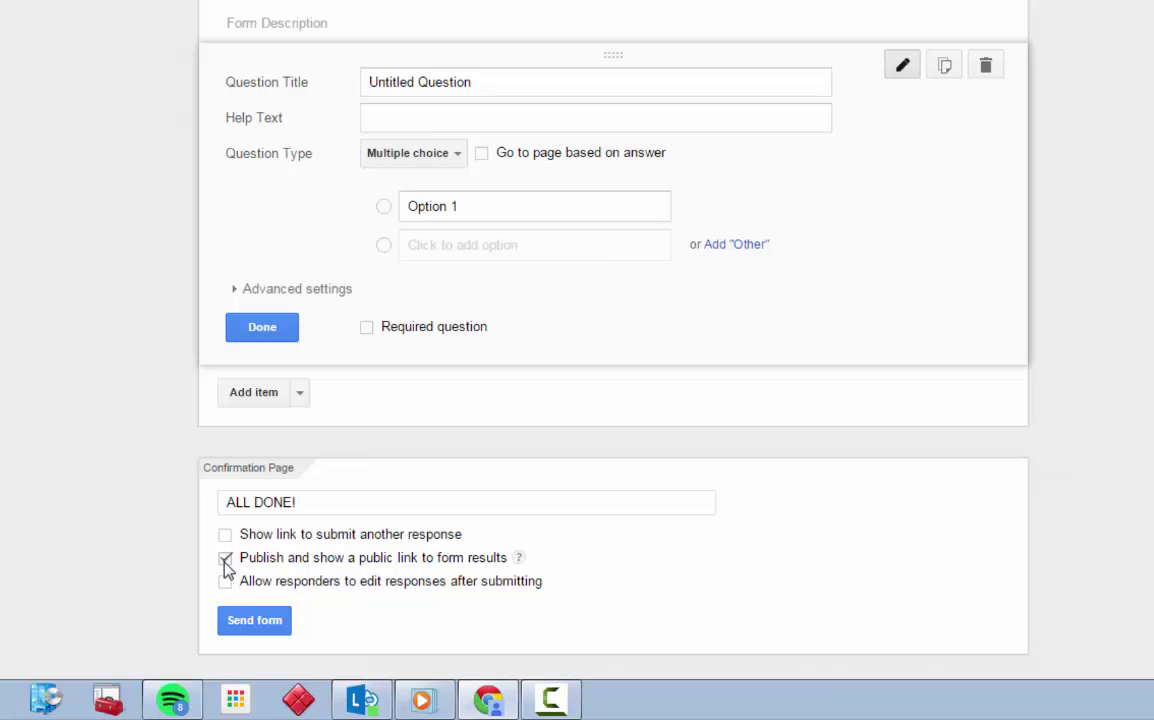
left_click(225, 562)
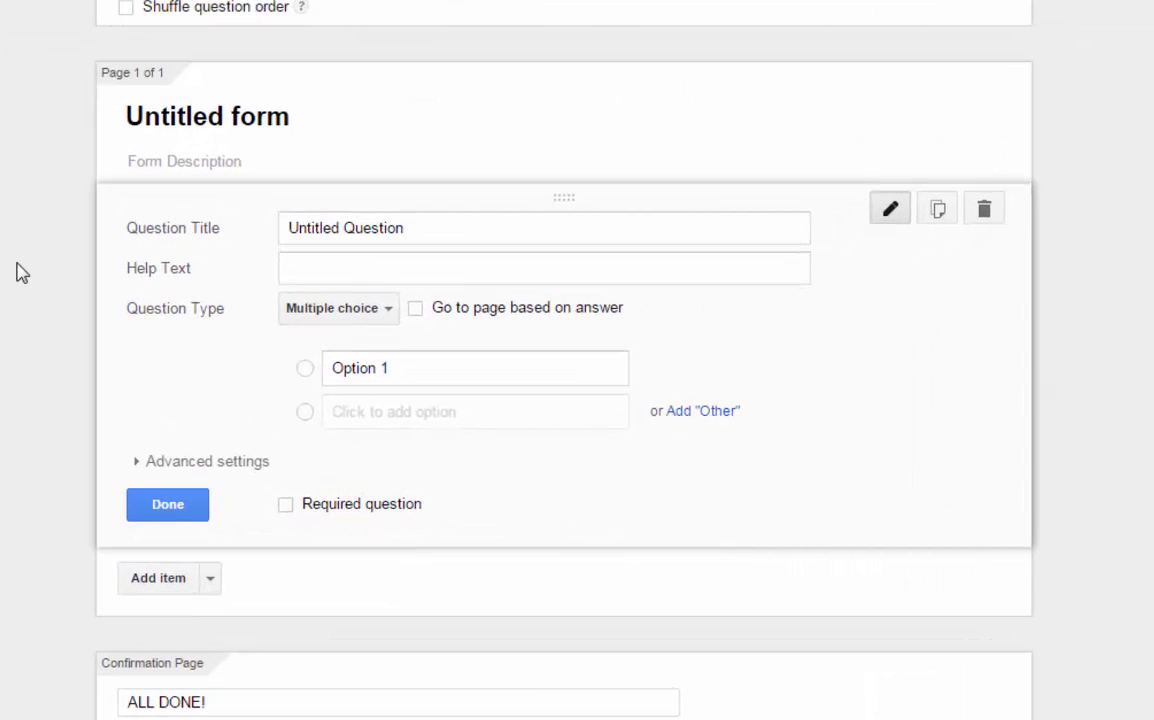
- Title the form 'Awesome Assessment!' with the description 'Instructions'
left_click(155, 113)
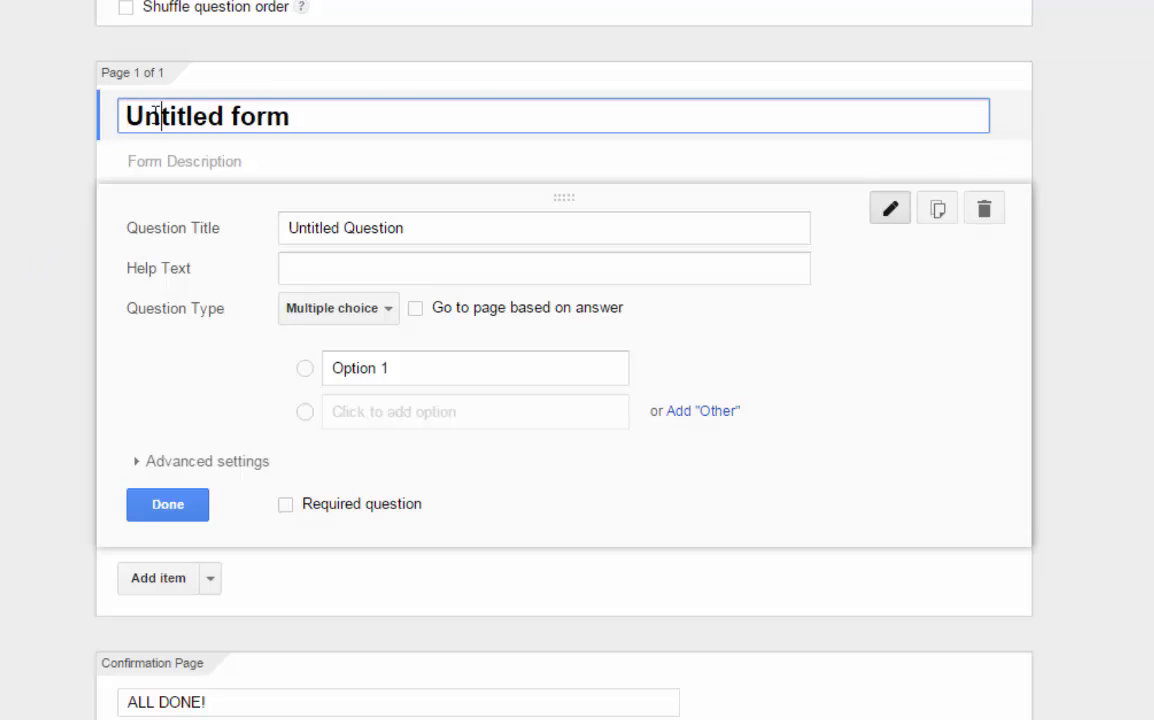
double_click(155, 116)
triple_click(155, 116)
type("Aswesom")
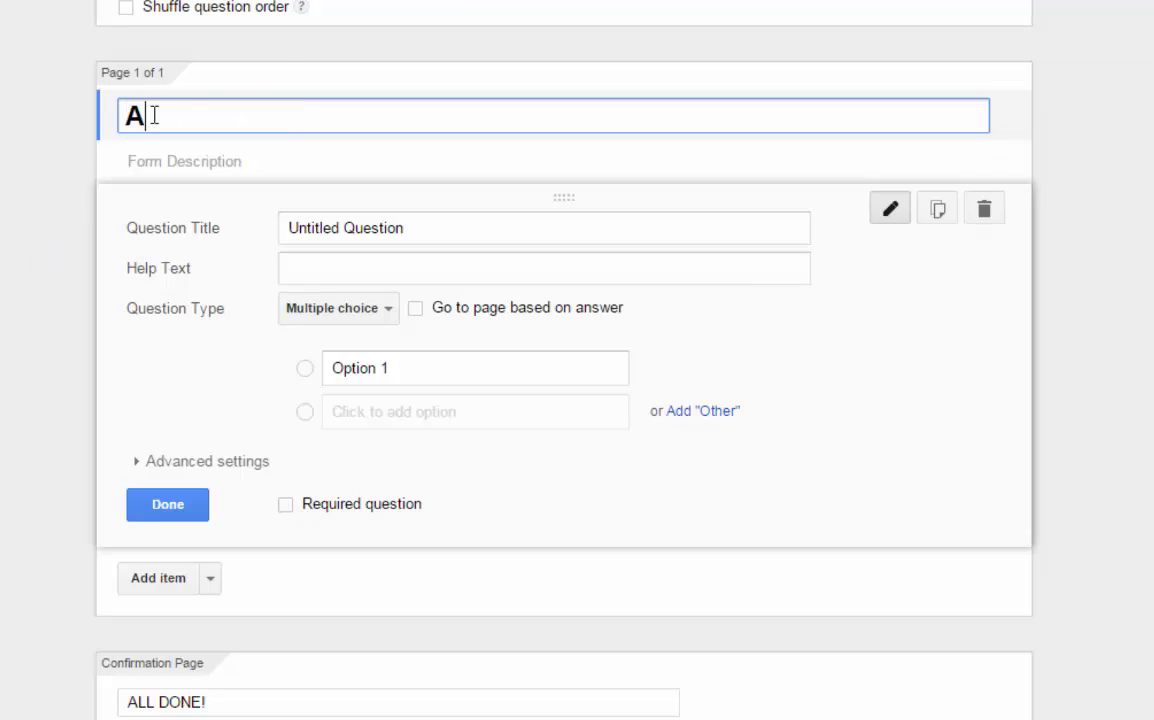
key("BackSpace")
key("BackSpace")
key("BackSpace")
key("BackSpace")
key("BackSpace")
key("BackSpace")
type("wes")
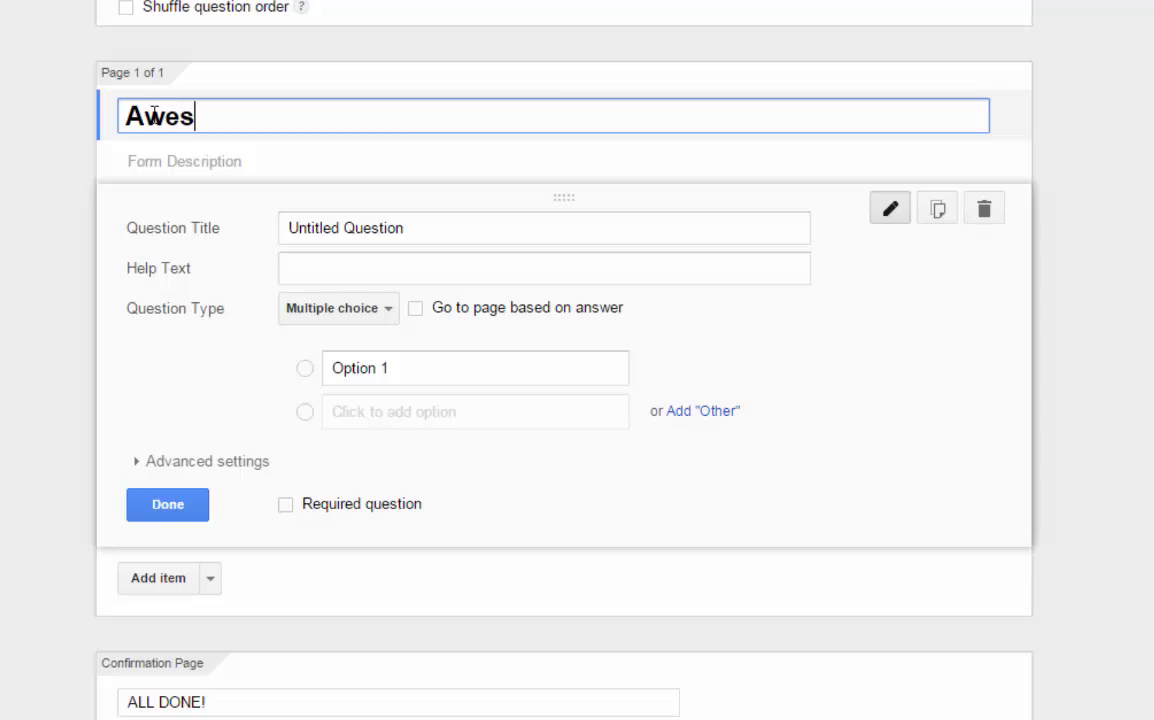
type("ome Assessment!")
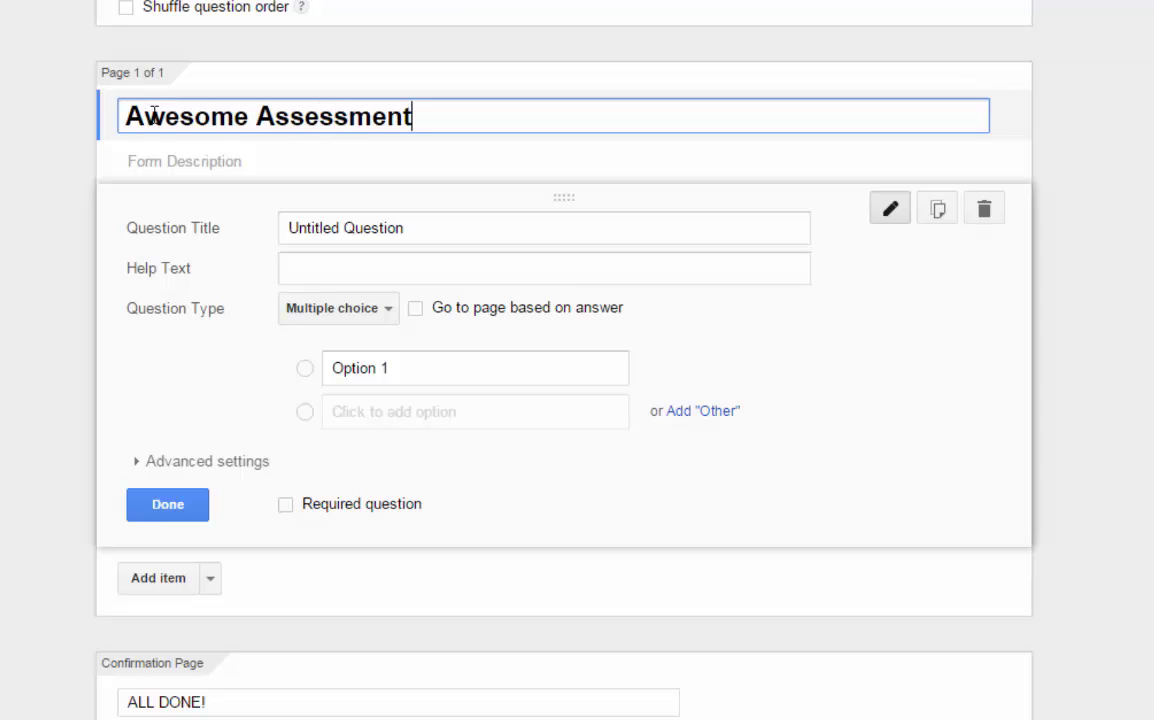
left_click(155, 161)
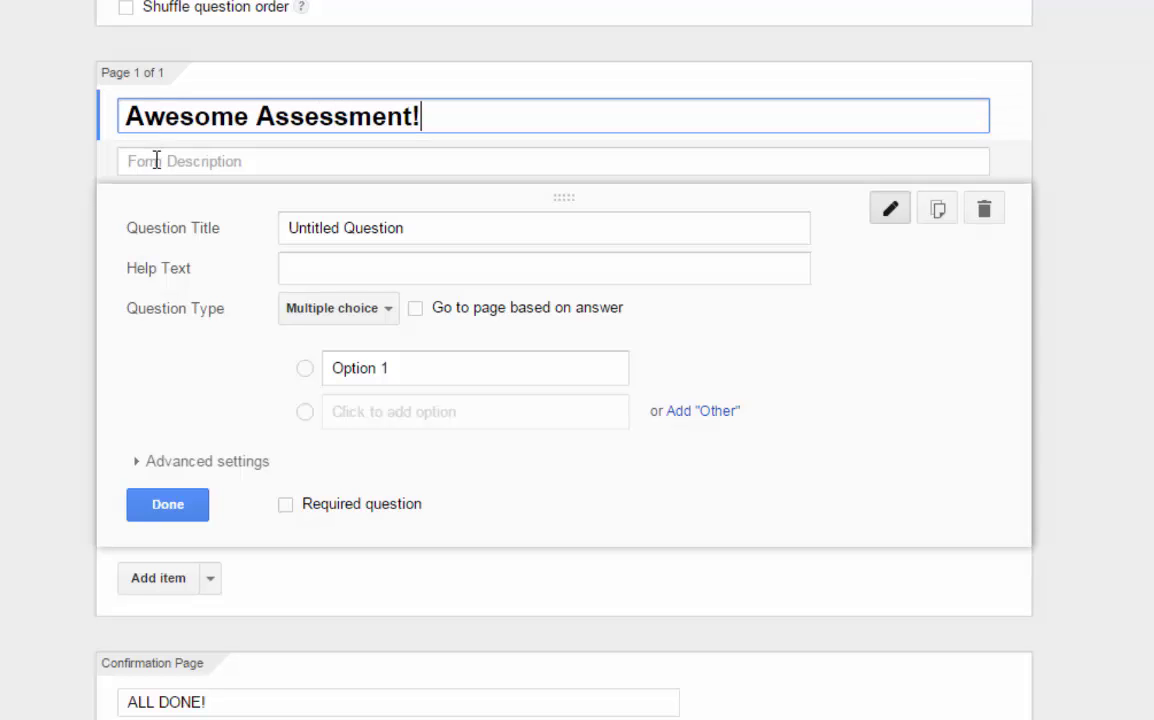
type("Instructions")
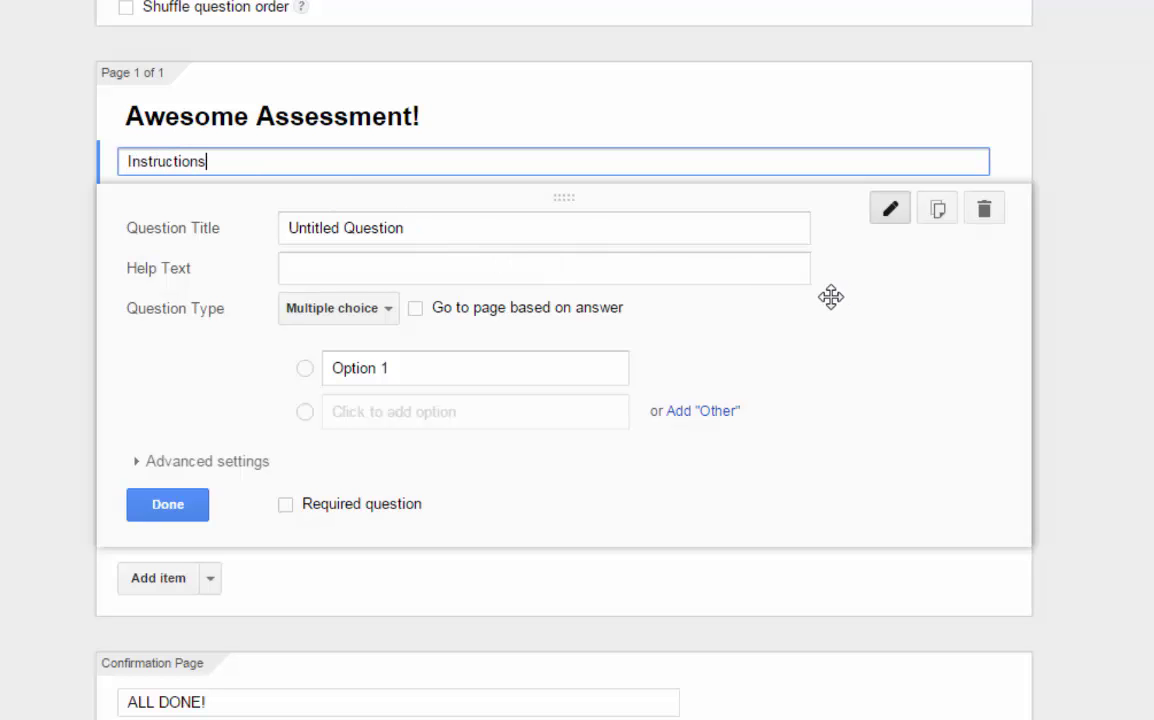
- Name the first question 'Name' with help text 'Last, First'
triple_click(332, 228)
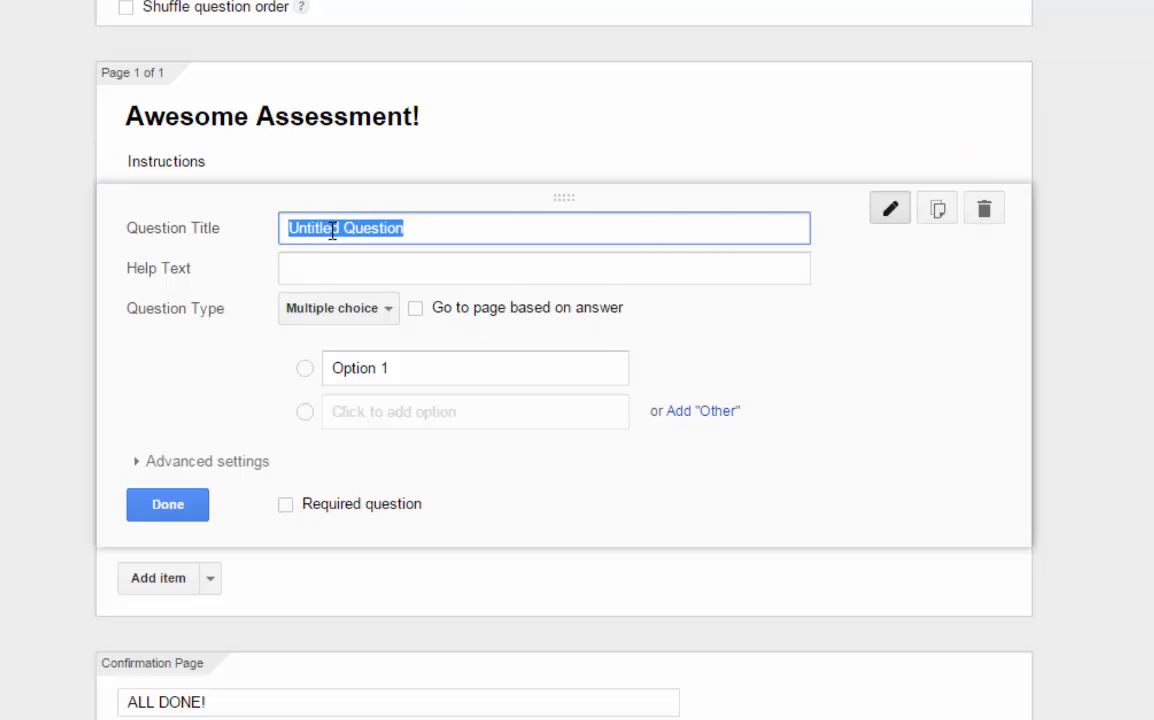
type("Name")
key("Tab")
type("L")
type("a")
key("BackSpace")
type("ast, First")
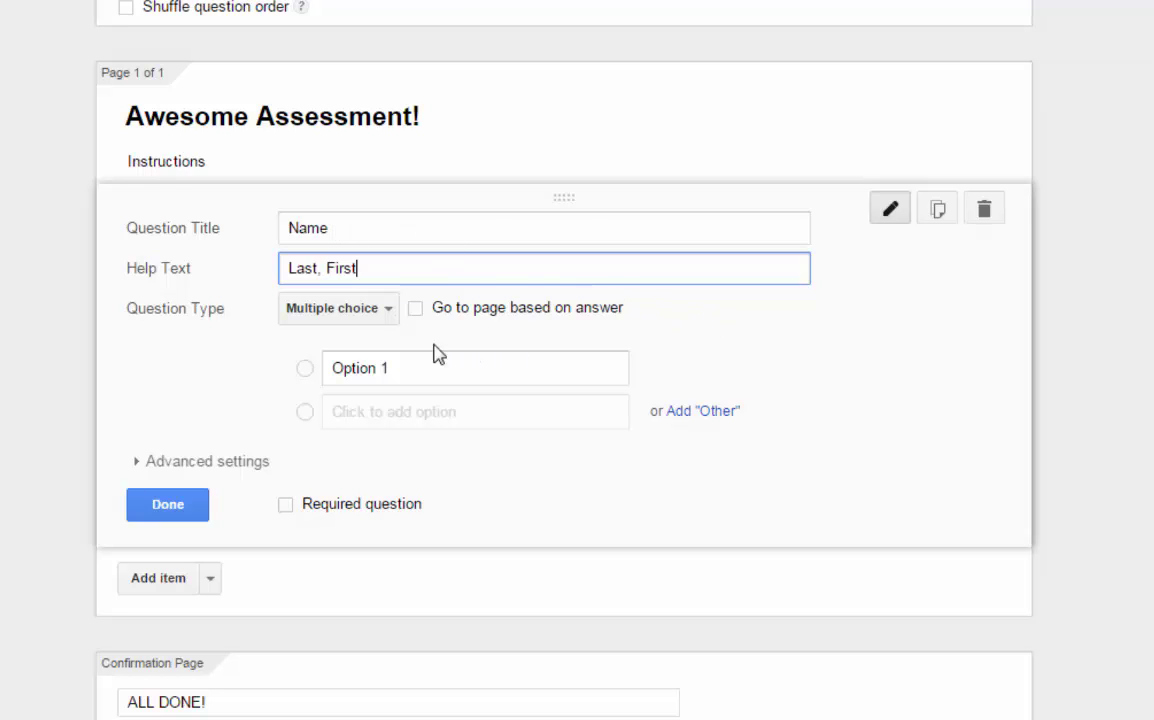
- Keep the question type as Multiple choice, with page-based-on-answer left off
left_click(389, 312)
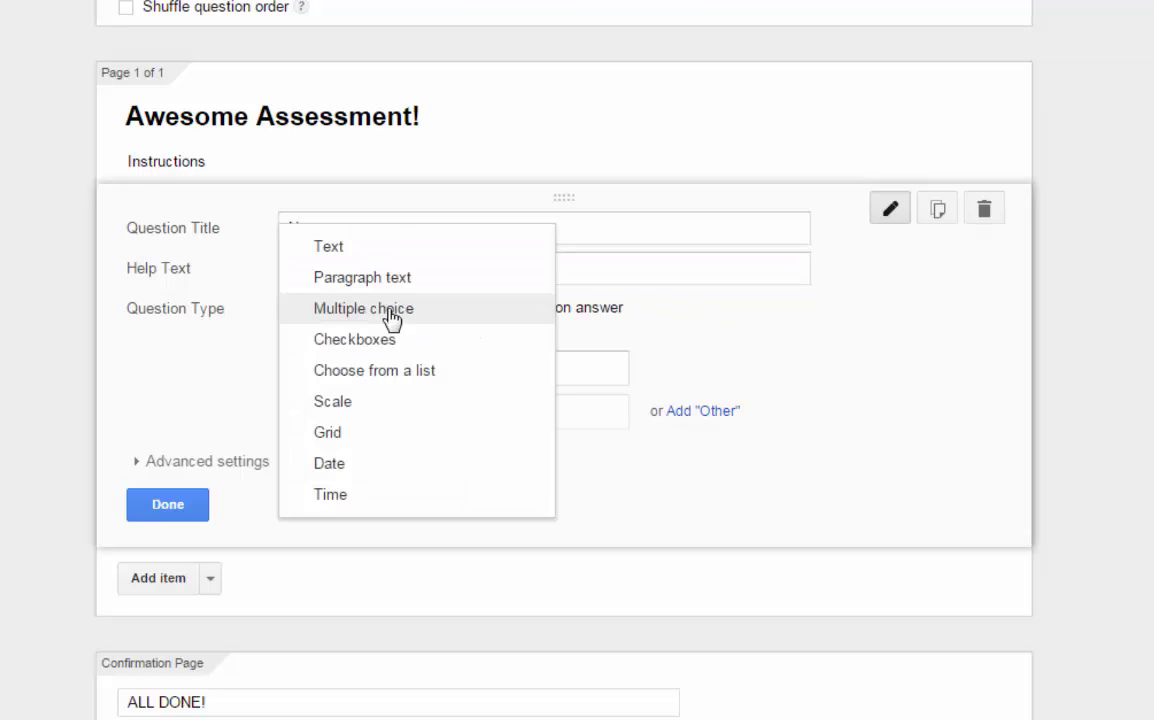
left_click(463, 318)
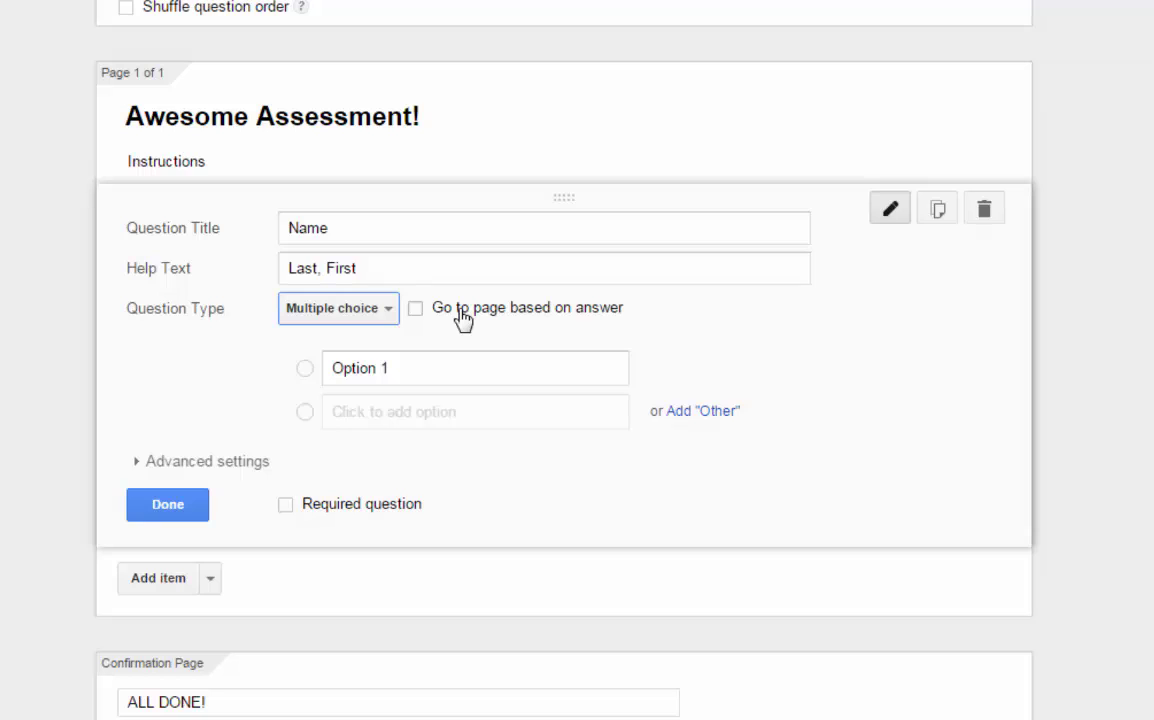
left_click(416, 309)
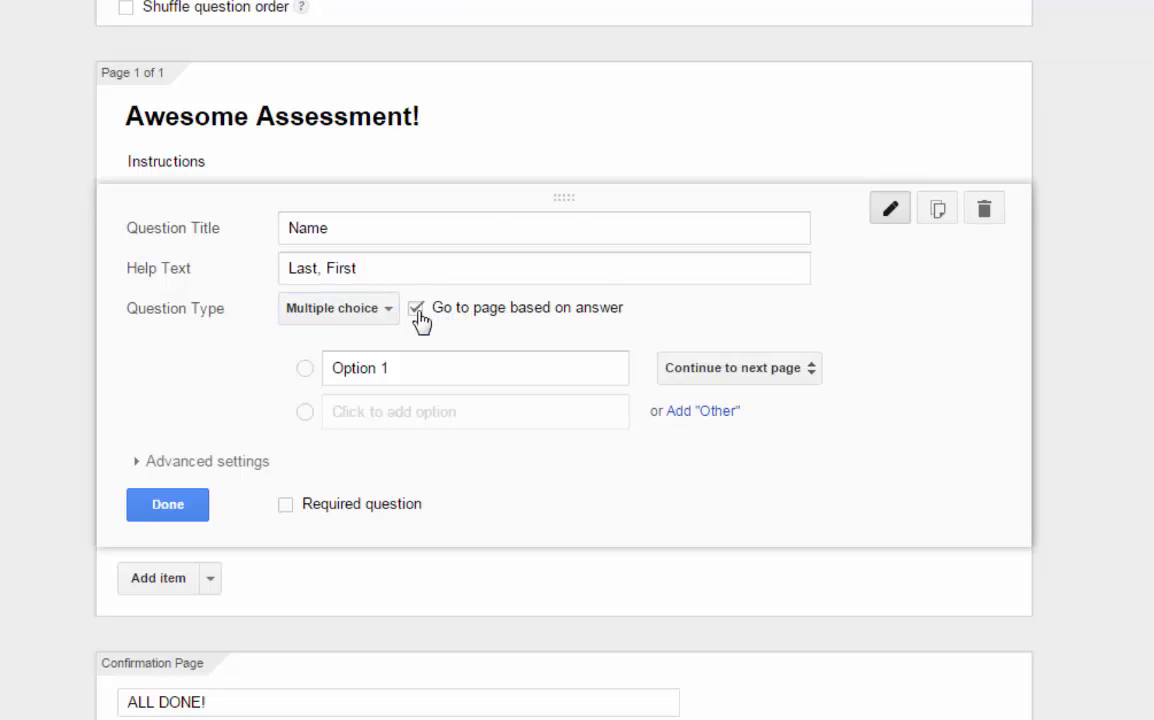
left_click(416, 309)
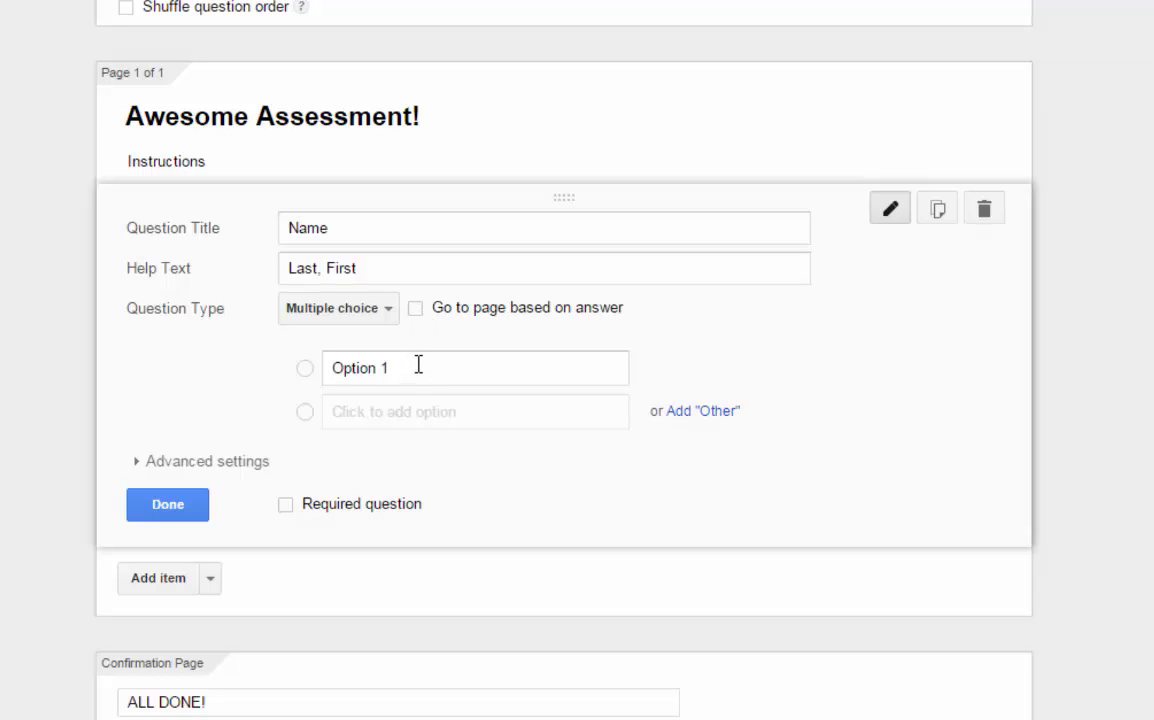
- Set the answer options to Blue and Green, removing Red, and expand advanced settings
left_click(418, 366)
type("Blue")
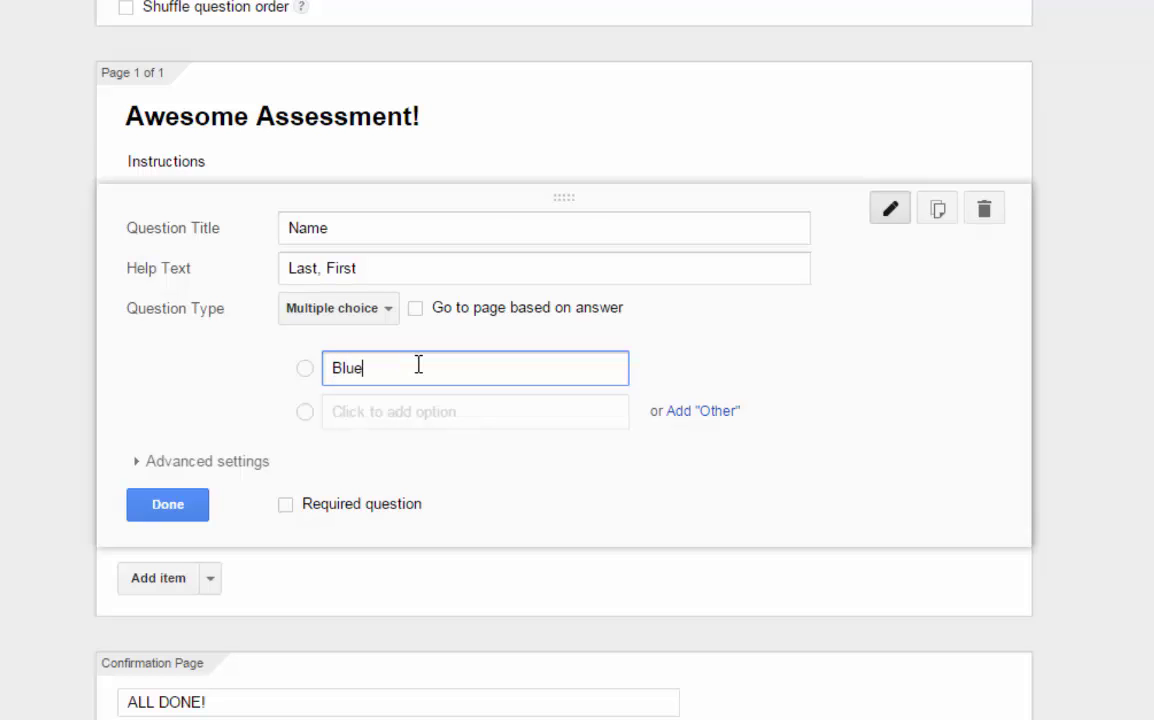
left_click(410, 413)
type("Green")
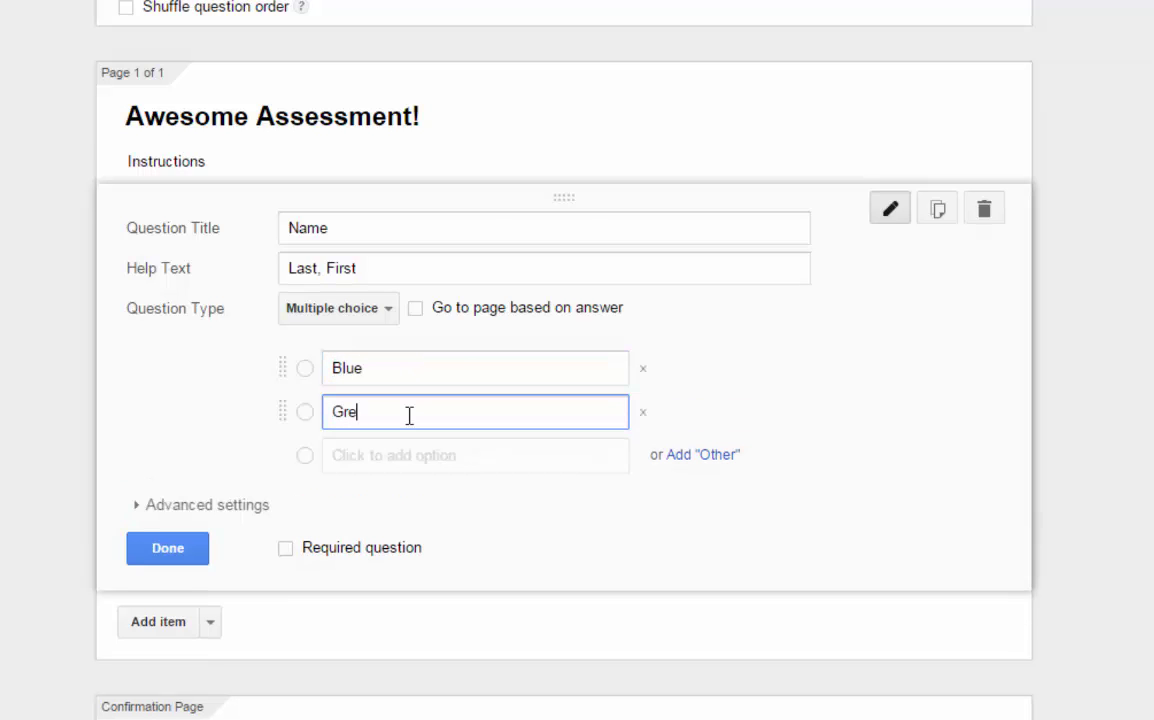
left_click(414, 459)
type("Red")
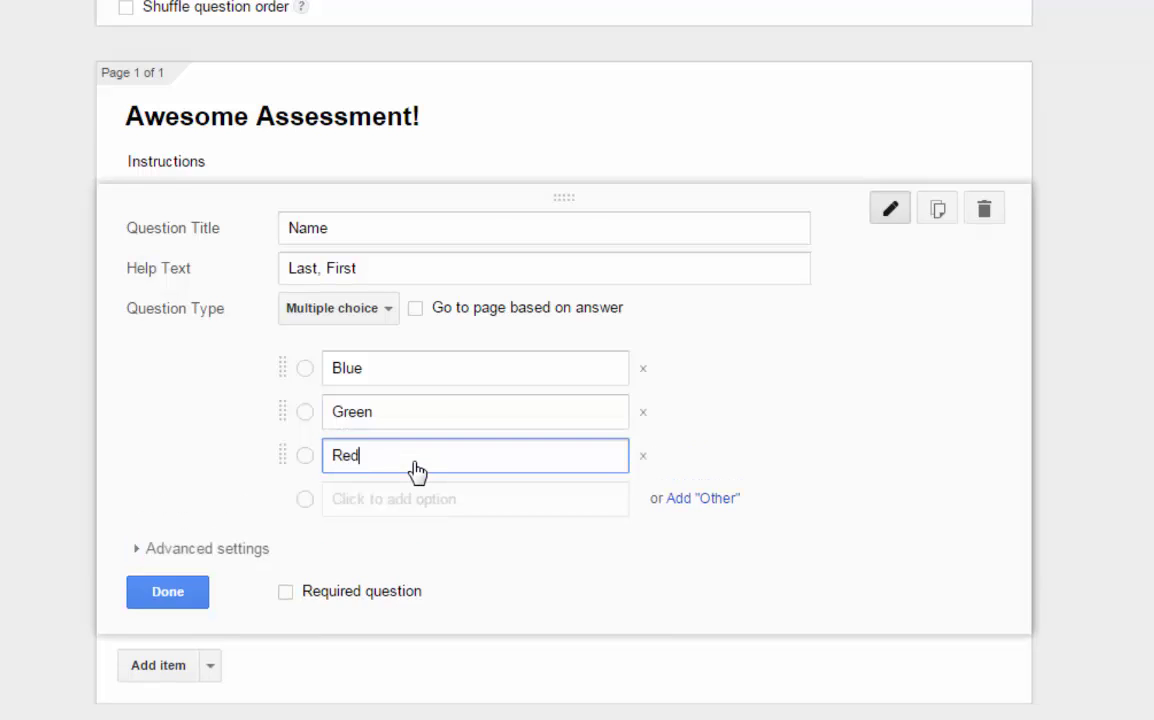
left_click(643, 457)
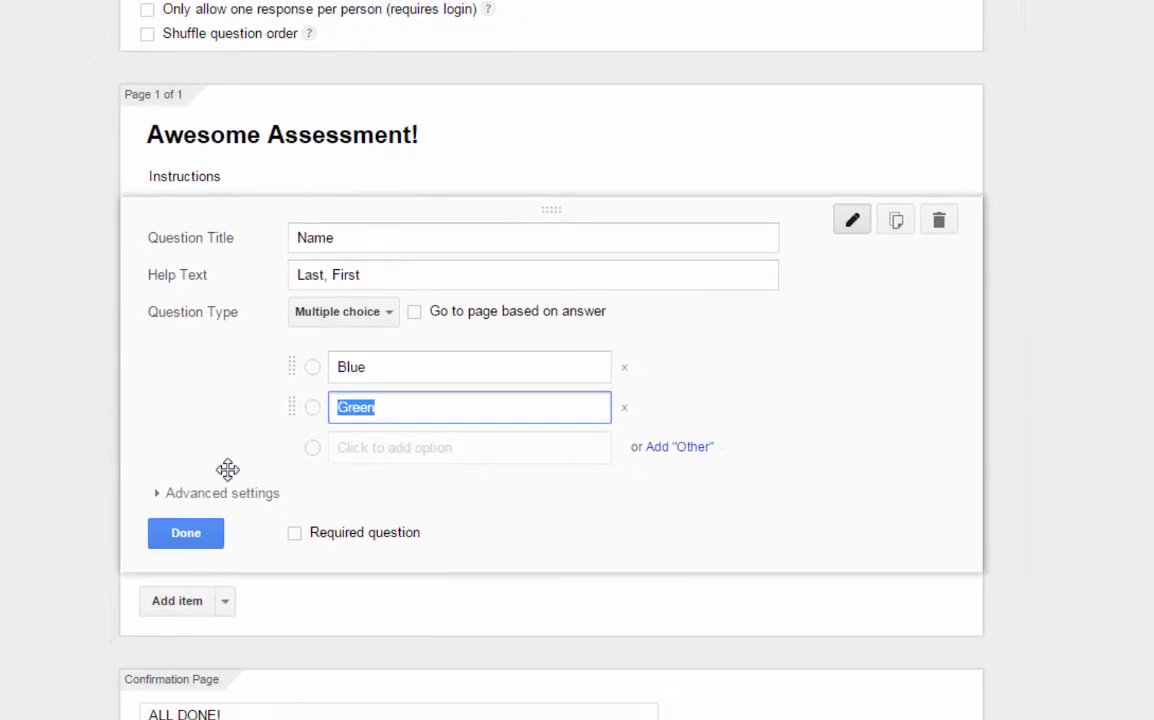
left_click(174, 489)
scroll(170, 488, "down", 1)
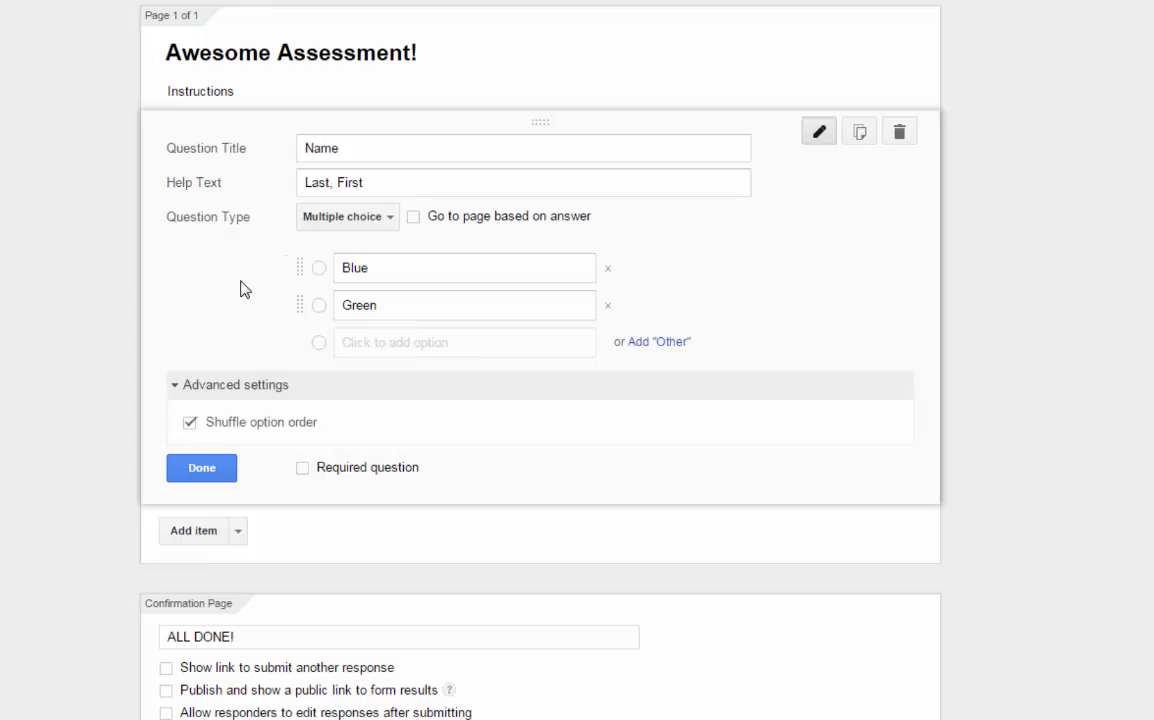
- Uncheck Shuffle option order, check Required, retitle to 'Favorite Color?' and delete the help text
left_click(190, 422)
left_click(303, 468)
double_click(335, 149)
type("Favorite Color?")
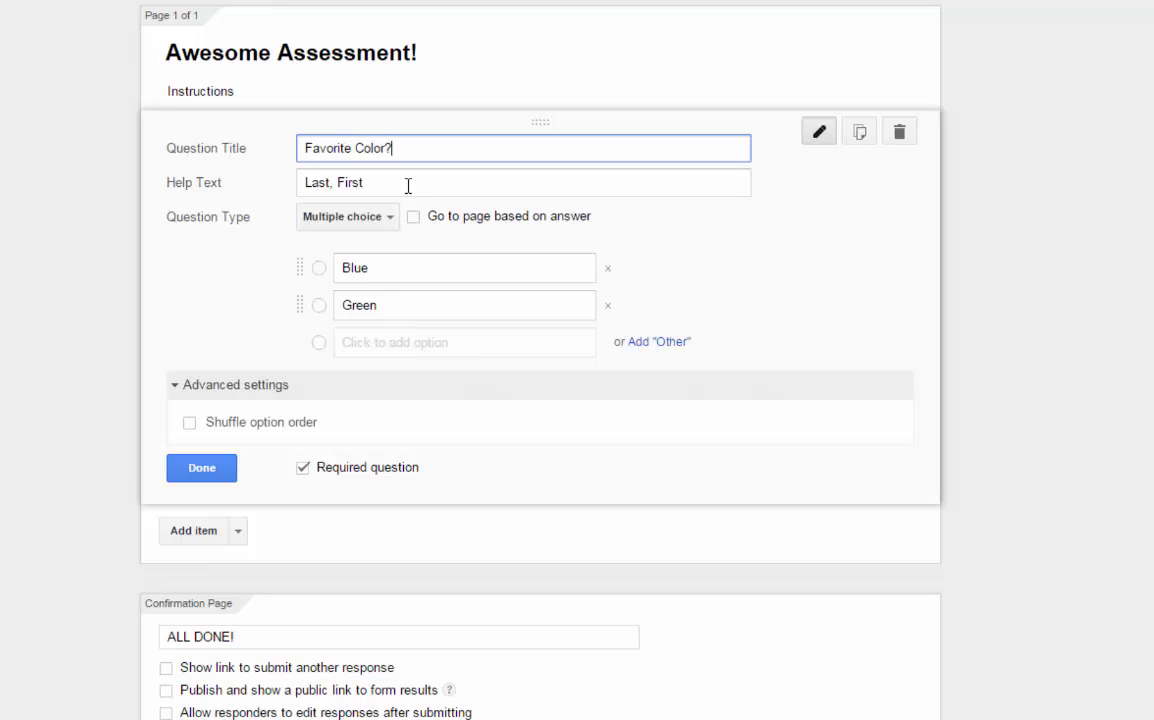
key("Tab")
key("BackSpace")
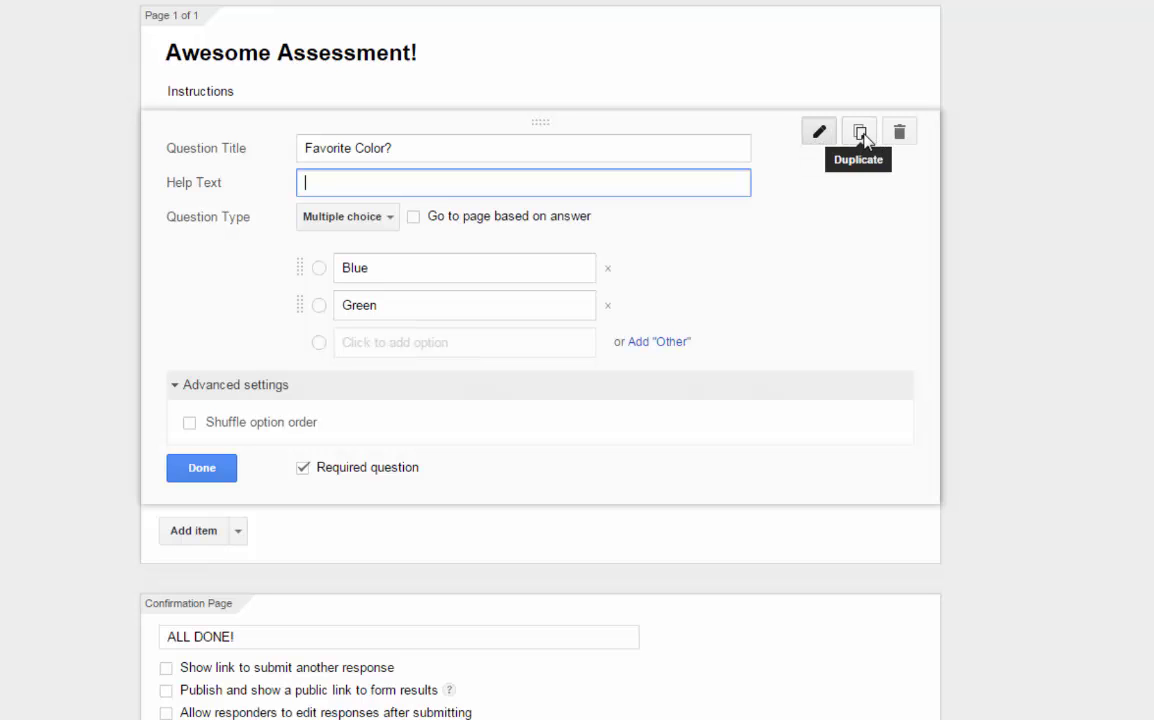
- Finish the Favorite Color? question, duplicate it, then delete the copy
left_click(821, 137)
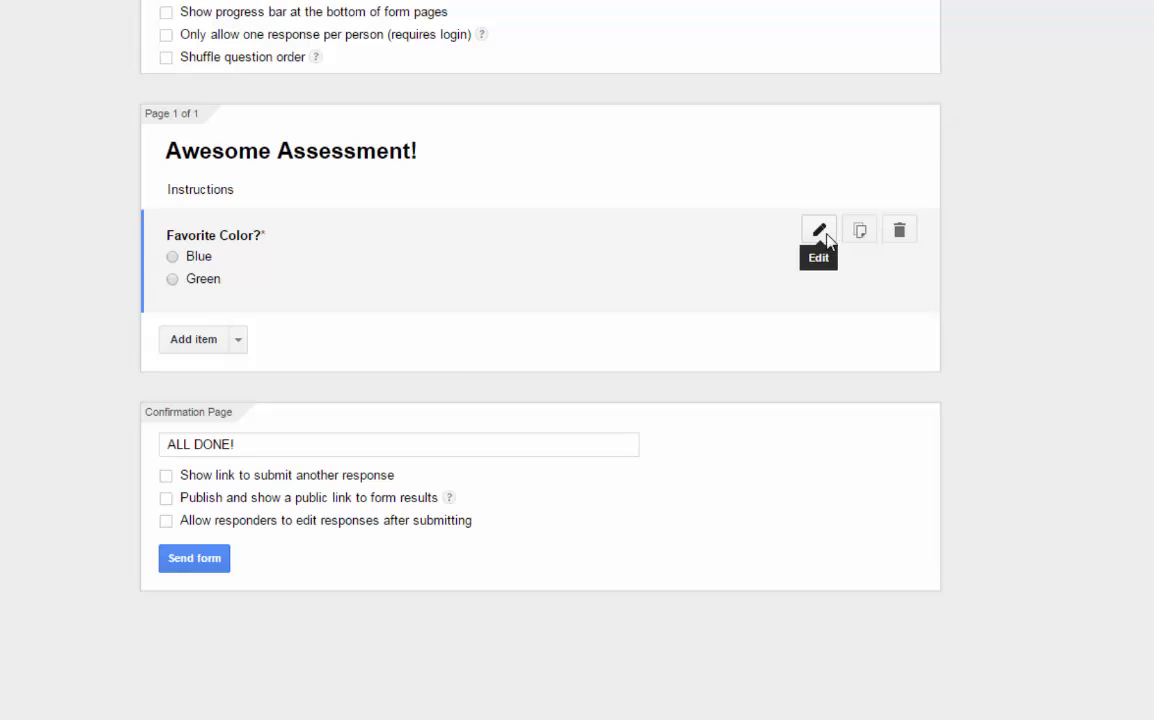
left_click(824, 235)
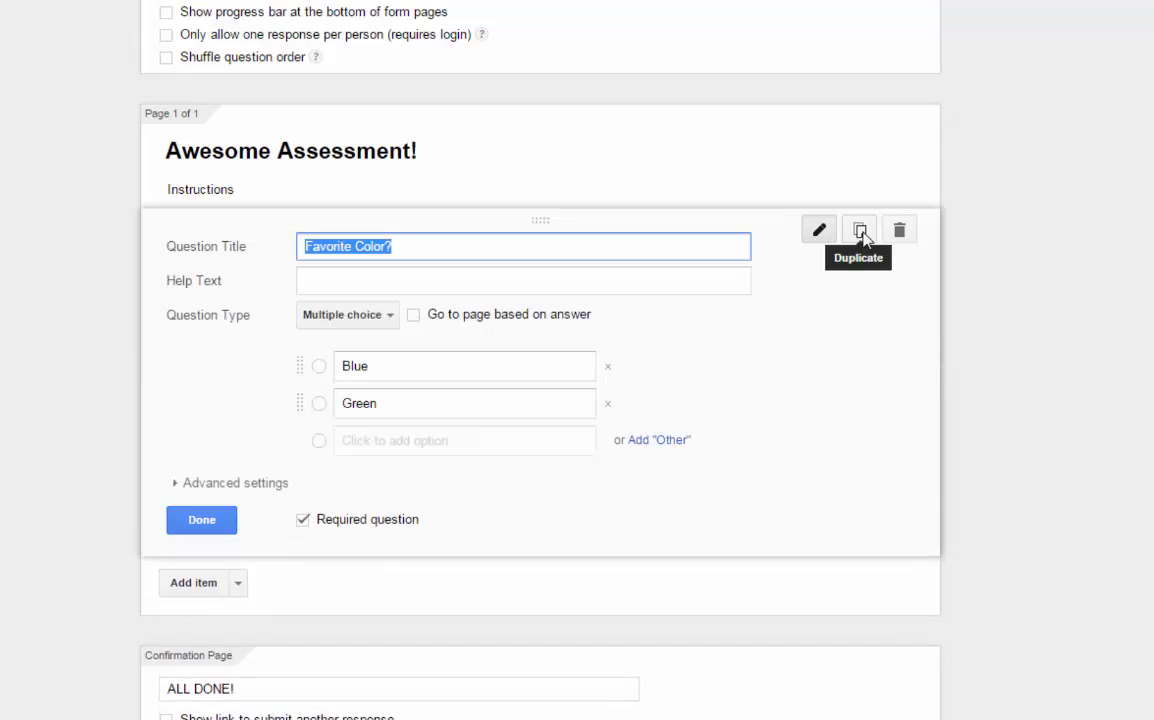
left_click(860, 233)
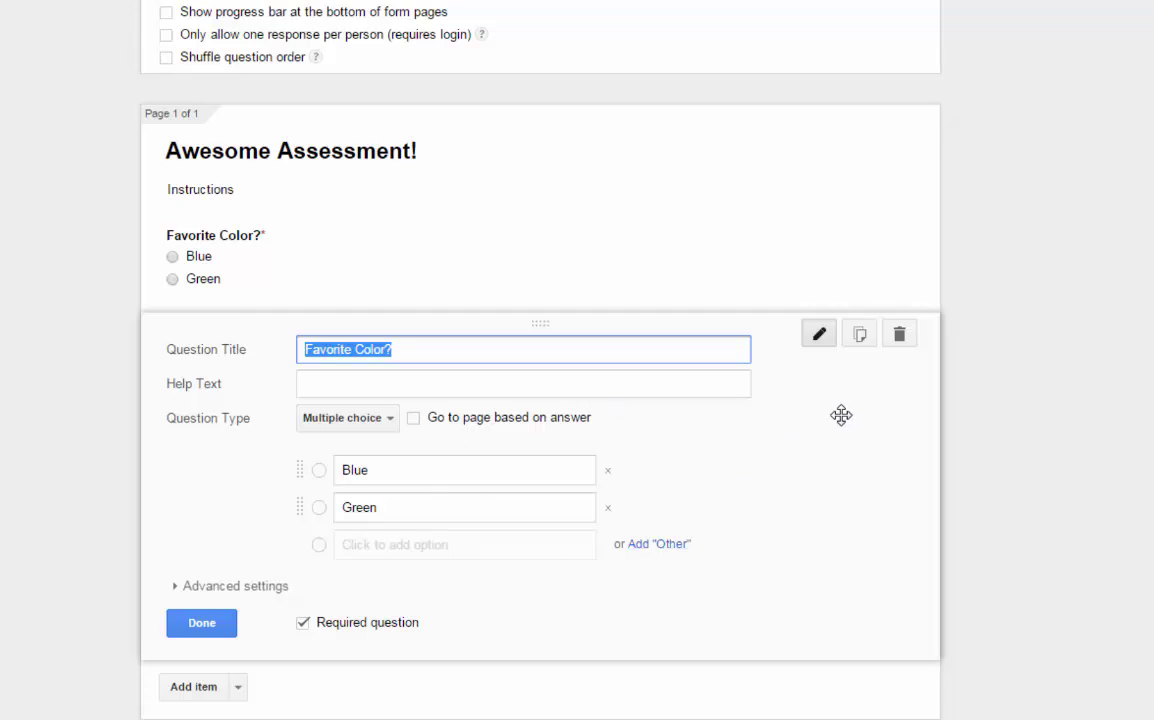
left_click(821, 339)
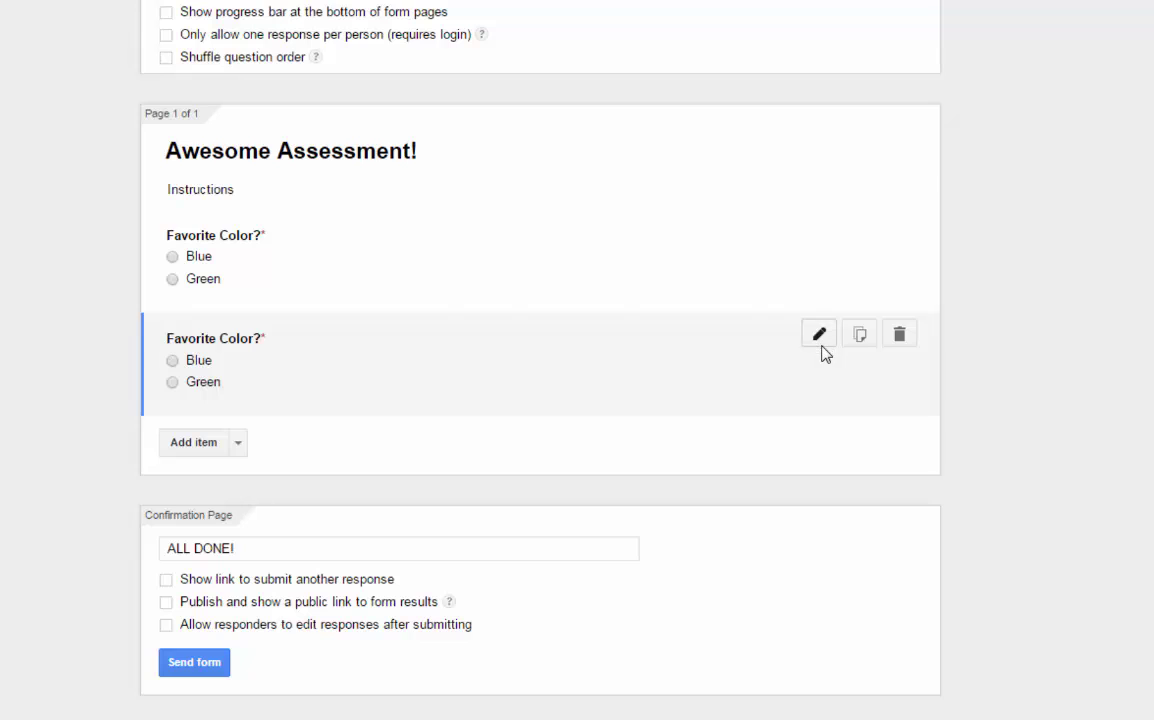
left_click(901, 336)
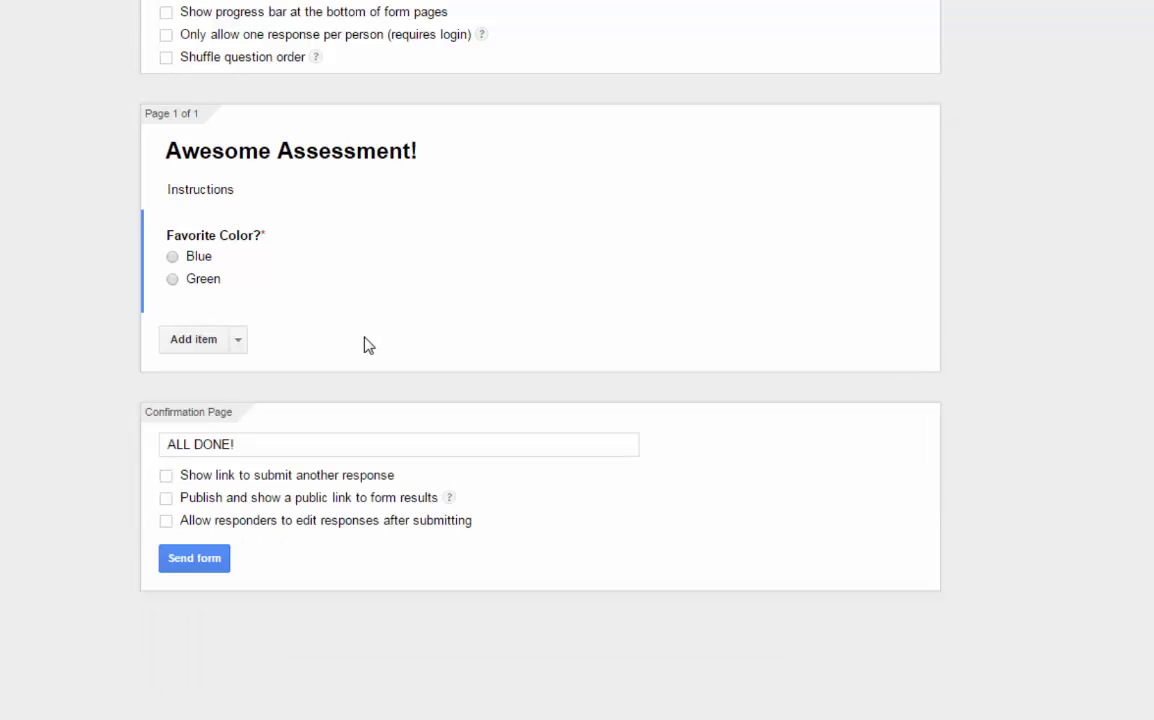
left_click(405, 300)
- Collapse the question and expand the Add item list of question types
left_click(204, 532)
left_click(238, 343)
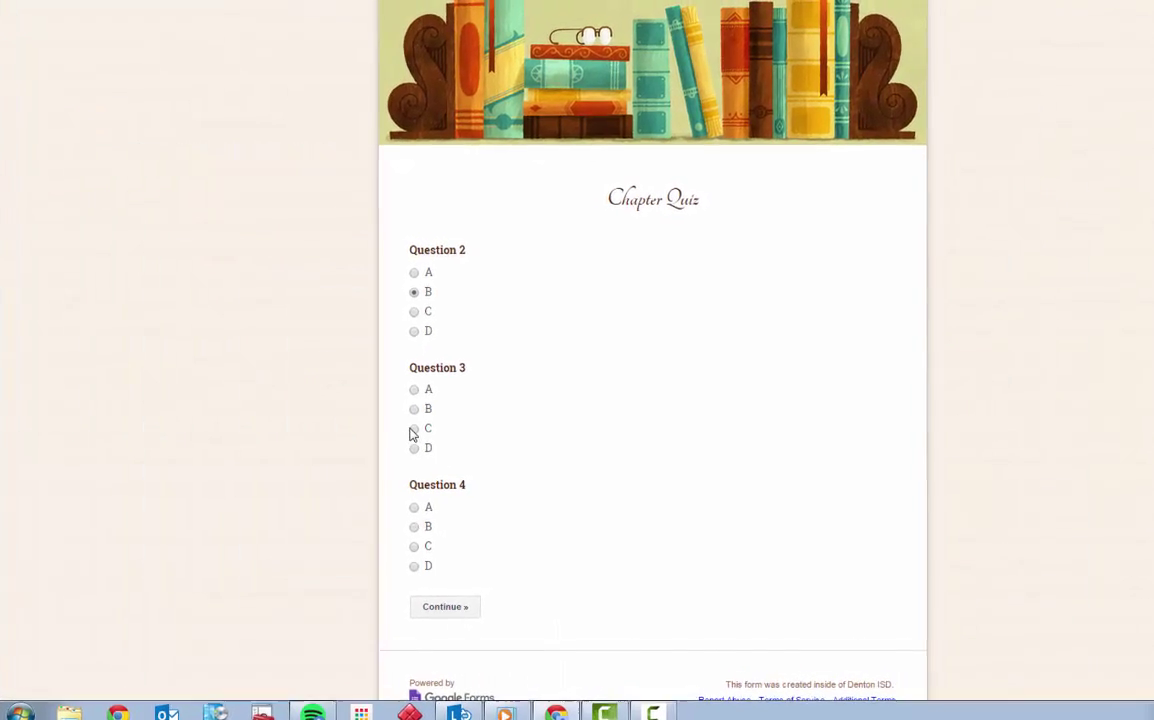
- Answer the Chapter Quiz pages (C, D; A, A, D; C, B, C) and submit
left_click(413, 428)
left_click(414, 566)
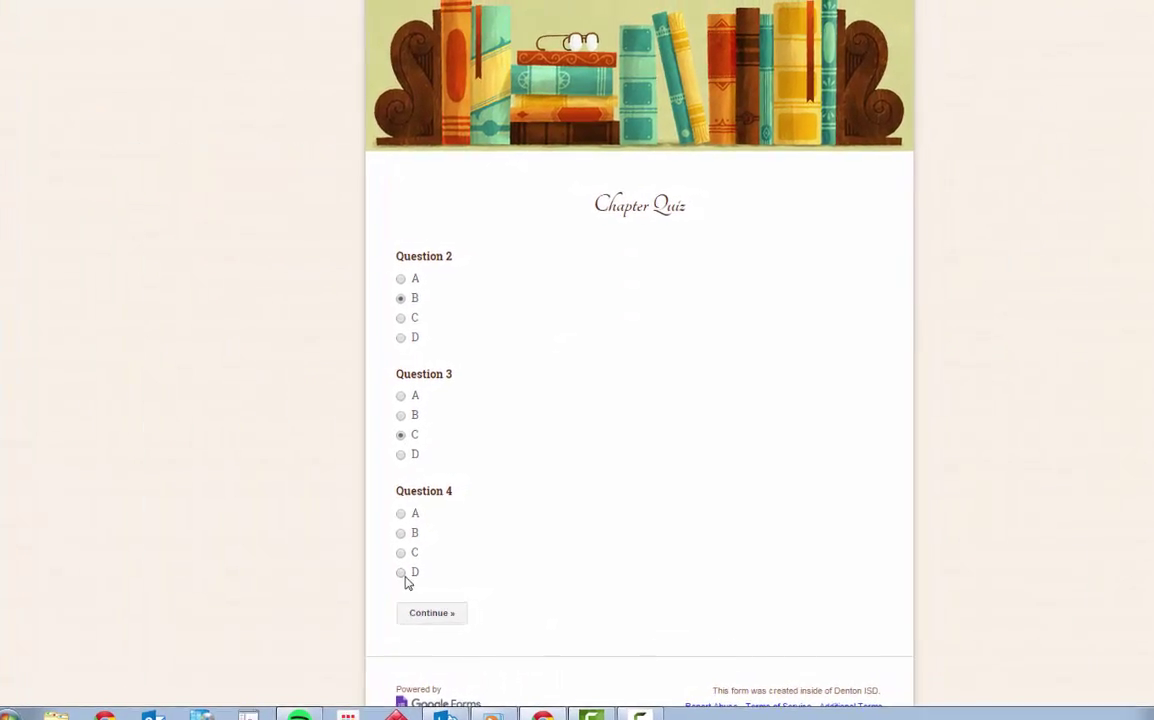
left_click(445, 606)
left_click(403, 325)
left_click(399, 438)
left_click(398, 614)
left_click(486, 660)
left_click(349, 381)
left_click(341, 484)
left_click(334, 620)
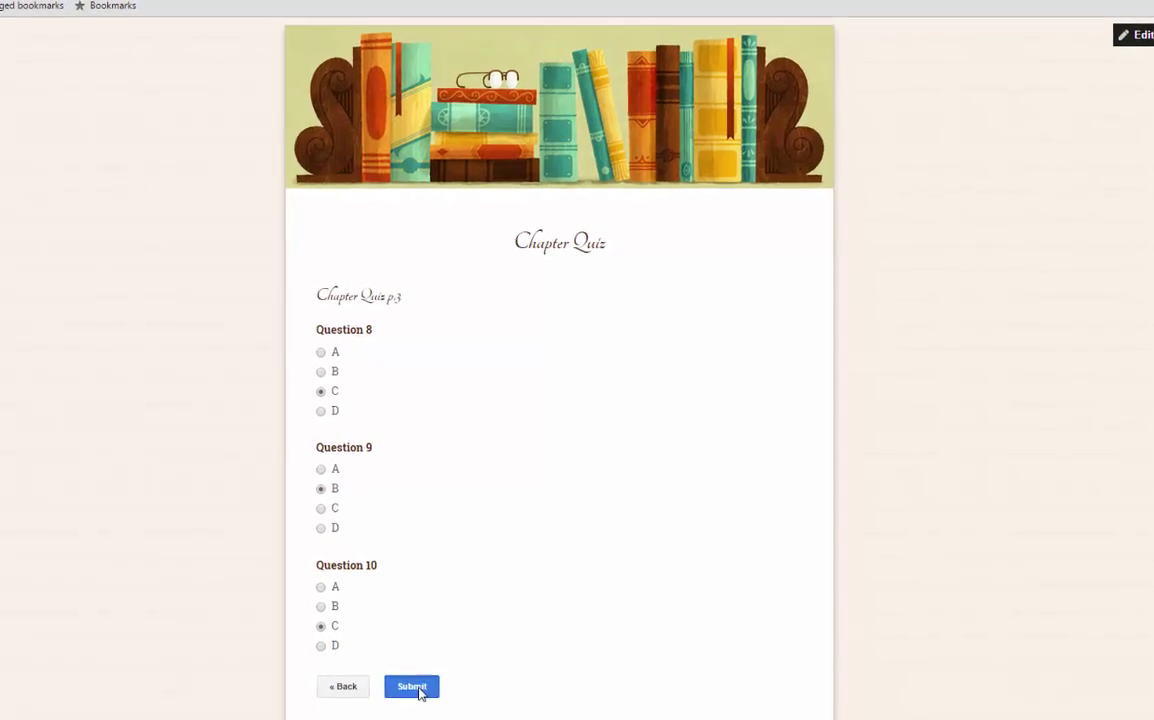
left_click(422, 682)
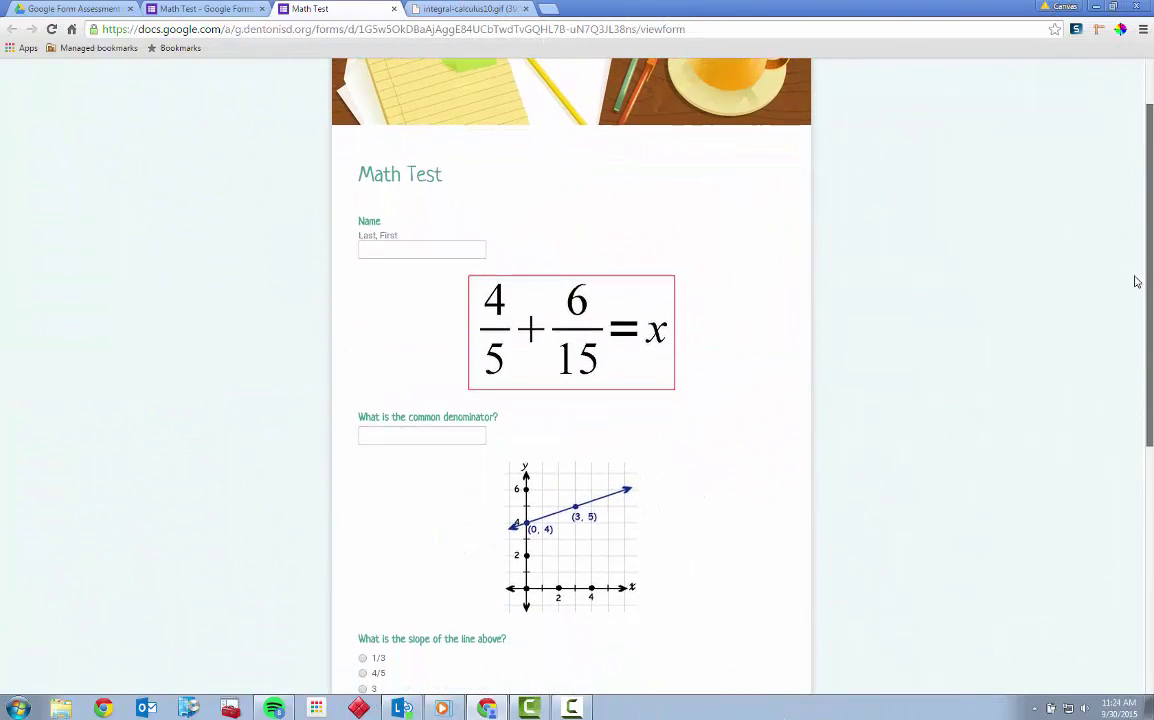
- Scroll through the sample form with the embedded video
left_click_drag(1136, 282, 1137, 341)
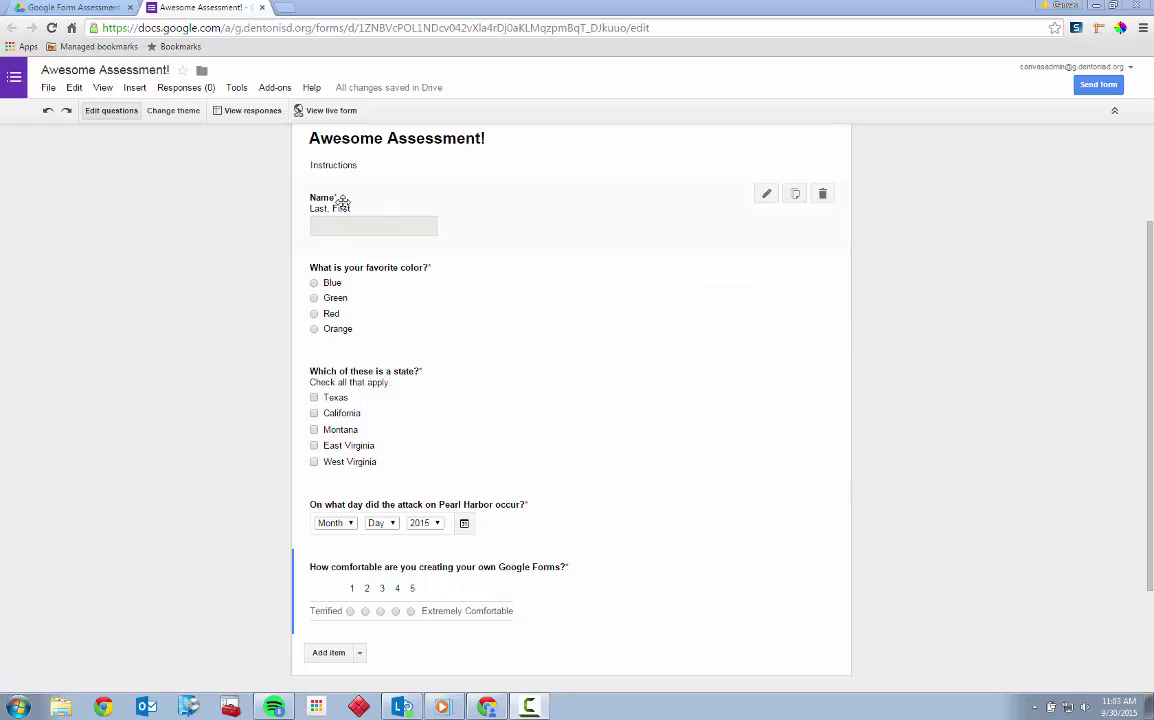
- Preview At the Fair, Beach Evening and Birthday Cats, then apply the Cars & Trucks theme
left_click(172, 111)
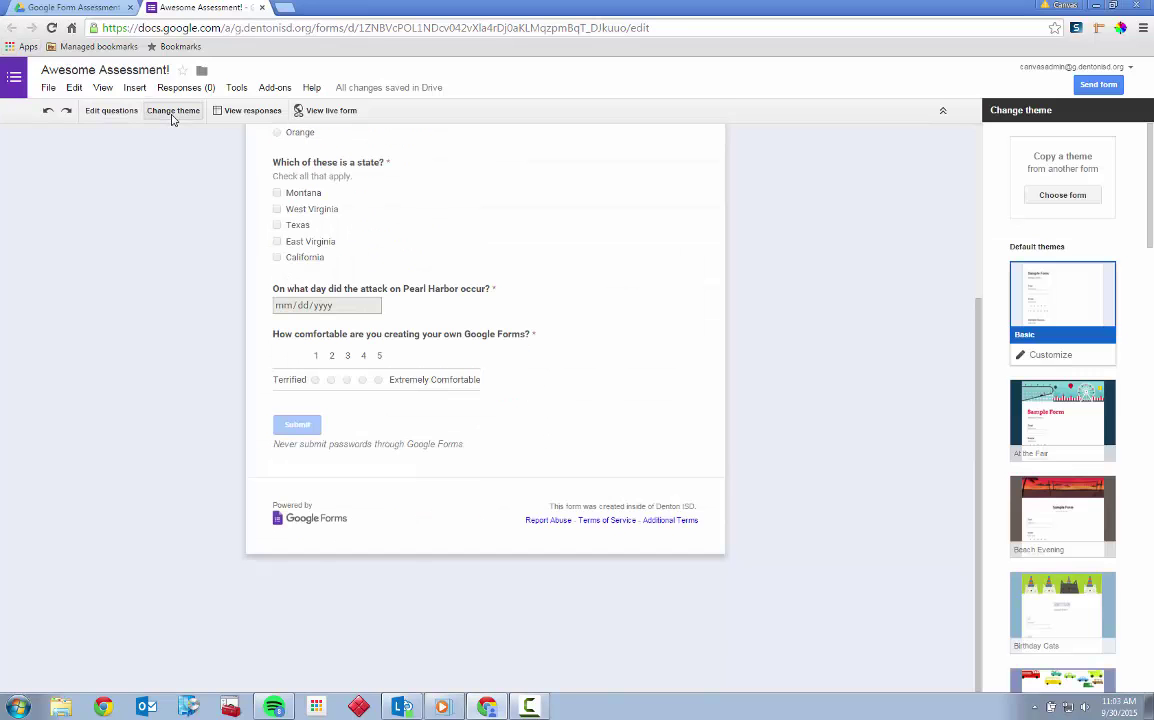
scroll(173, 173, "up", 3)
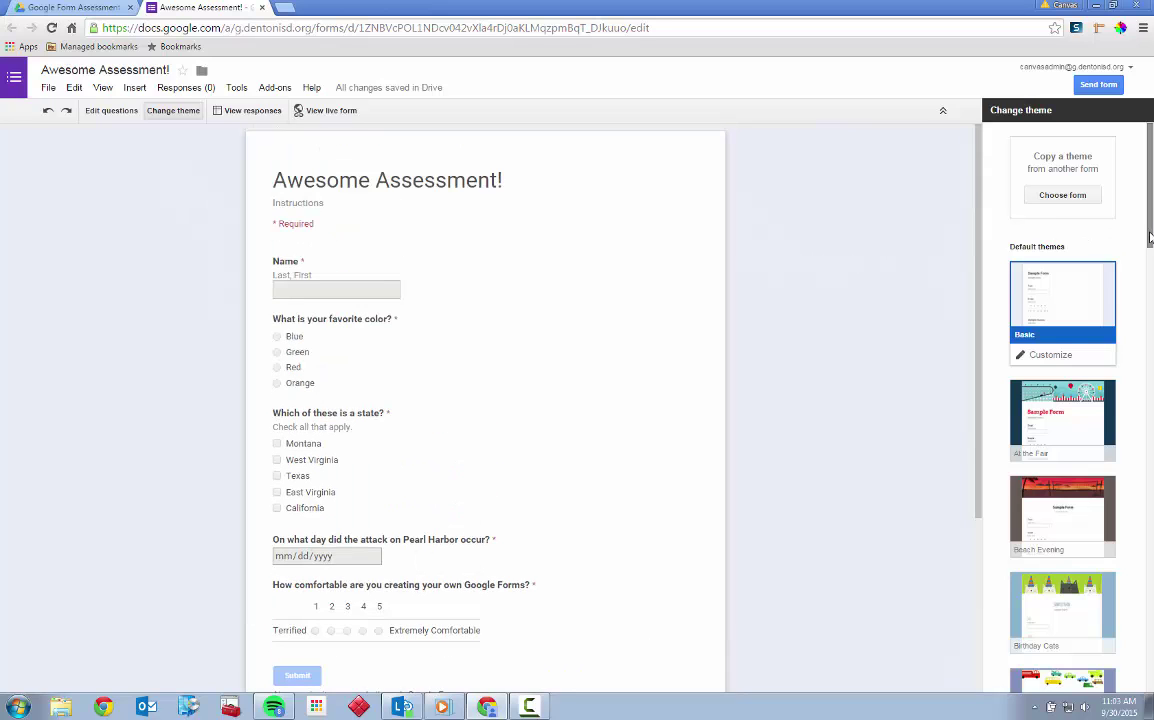
scroll(1147, 262, "down", 2)
left_click(1060, 295)
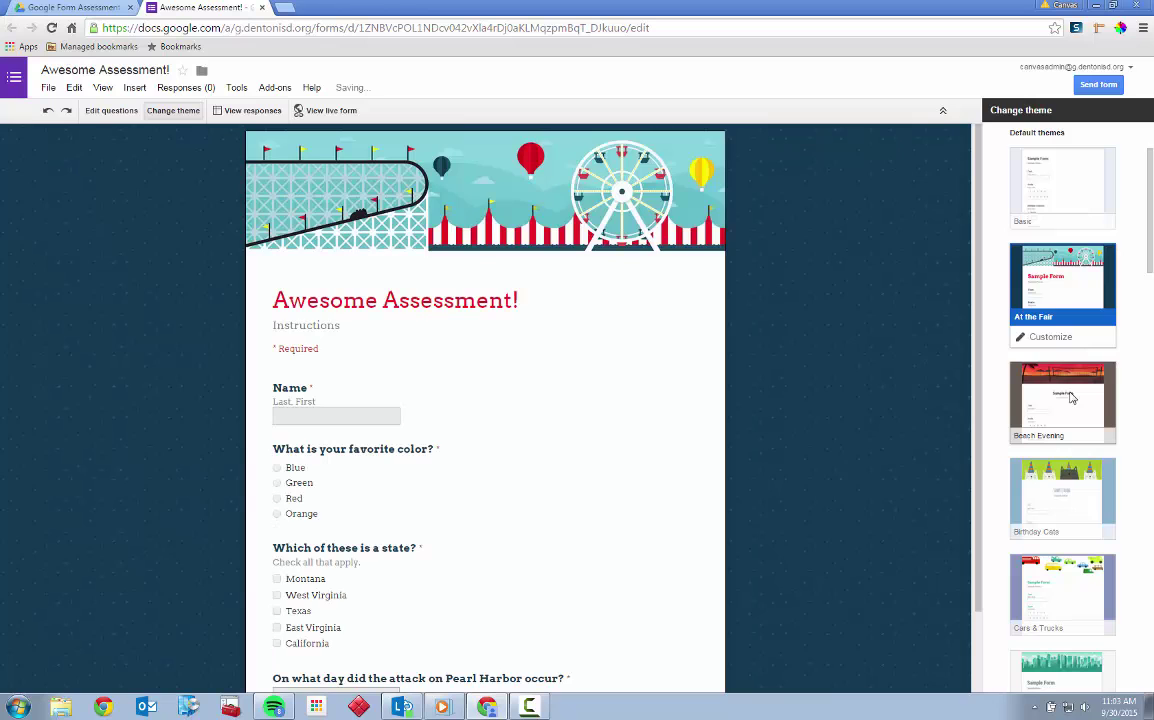
left_click(1069, 396)
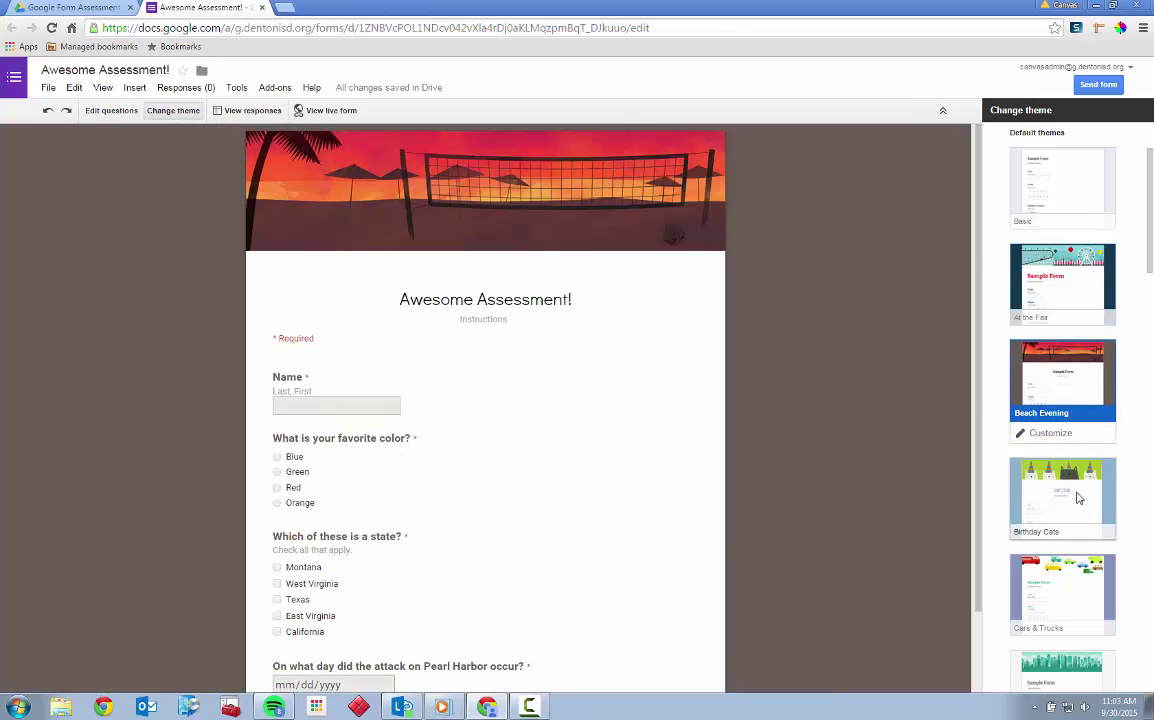
left_click(1073, 495)
left_click(1080, 585)
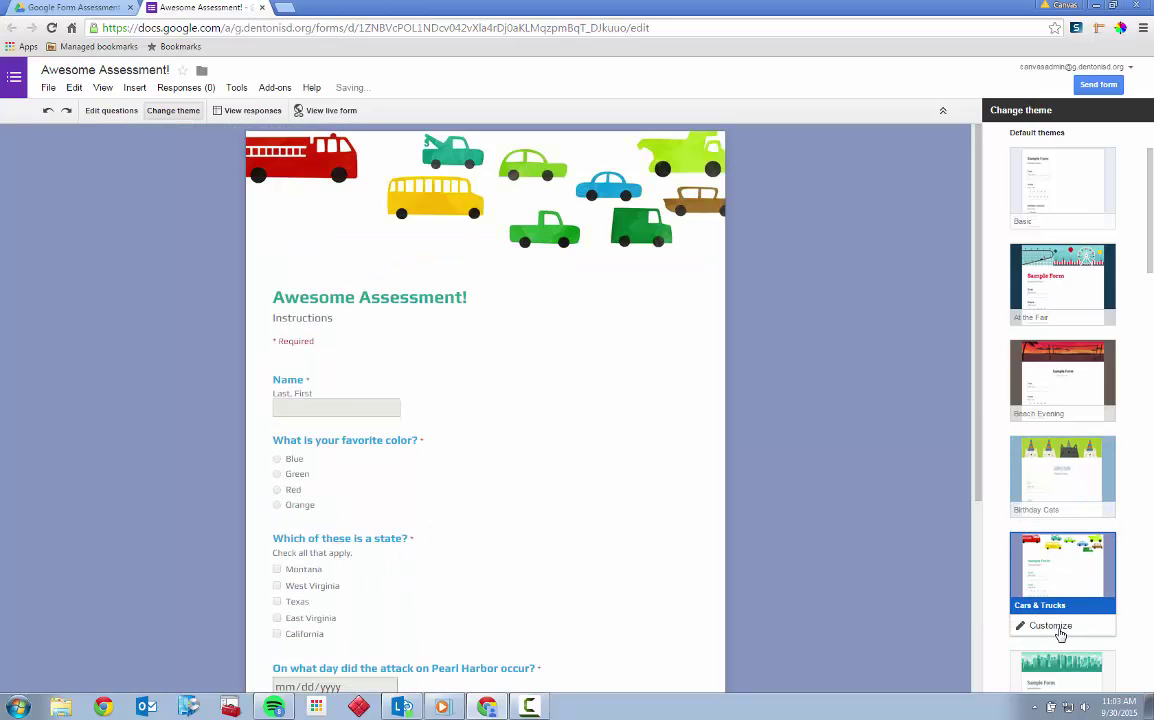
left_click(1050, 625)
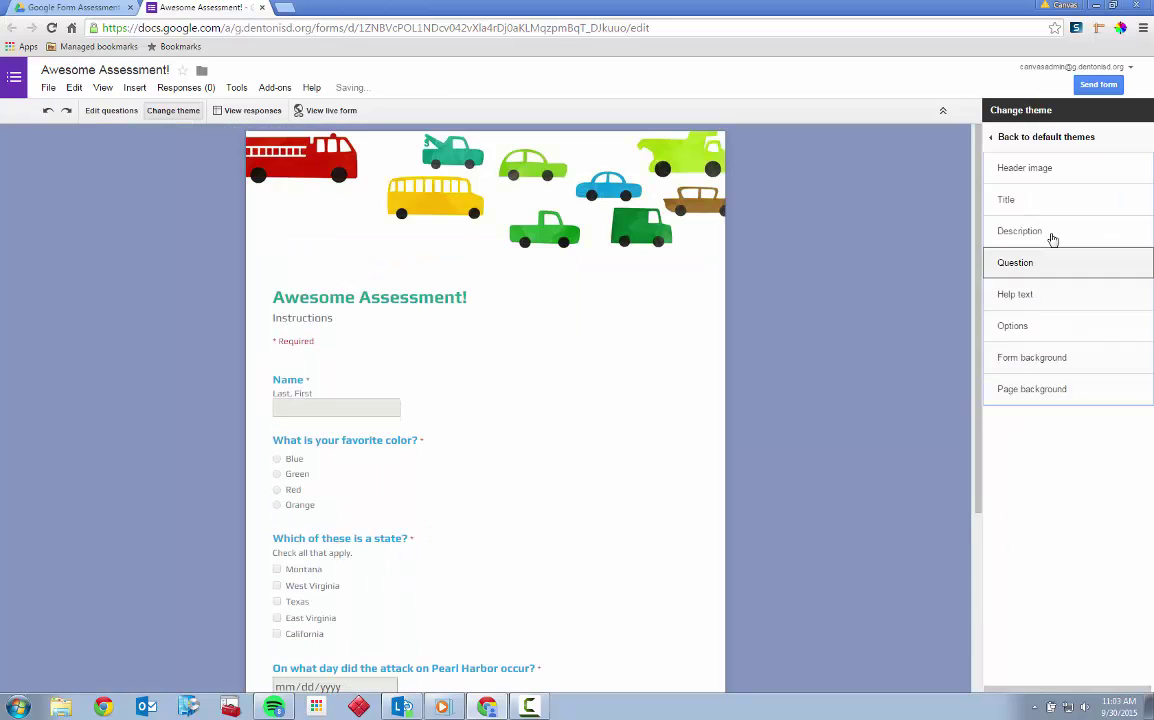
left_click(1030, 139)
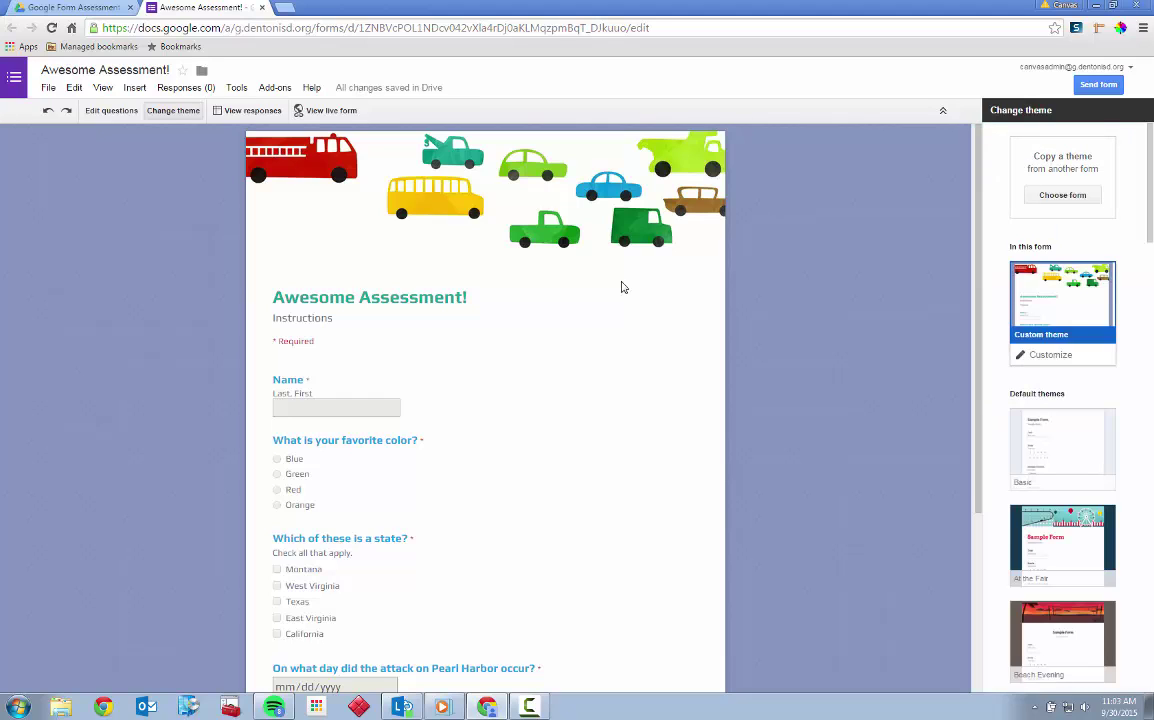
- Return to editing the form's questions and look over them
left_click(111, 113)
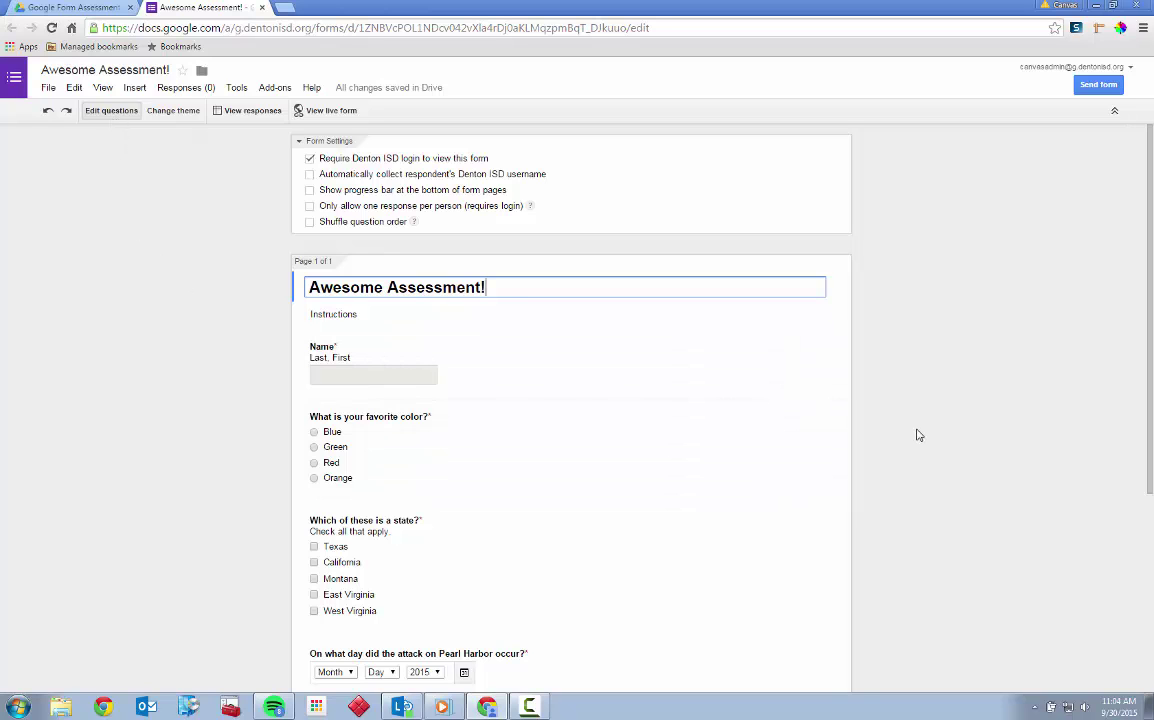
scroll(919, 435, "down", 3)
scroll(924, 430, "up", 3)
- In the Send form dialog, select the share link and the iframe embed code, then close the dialog
left_click(1096, 85)
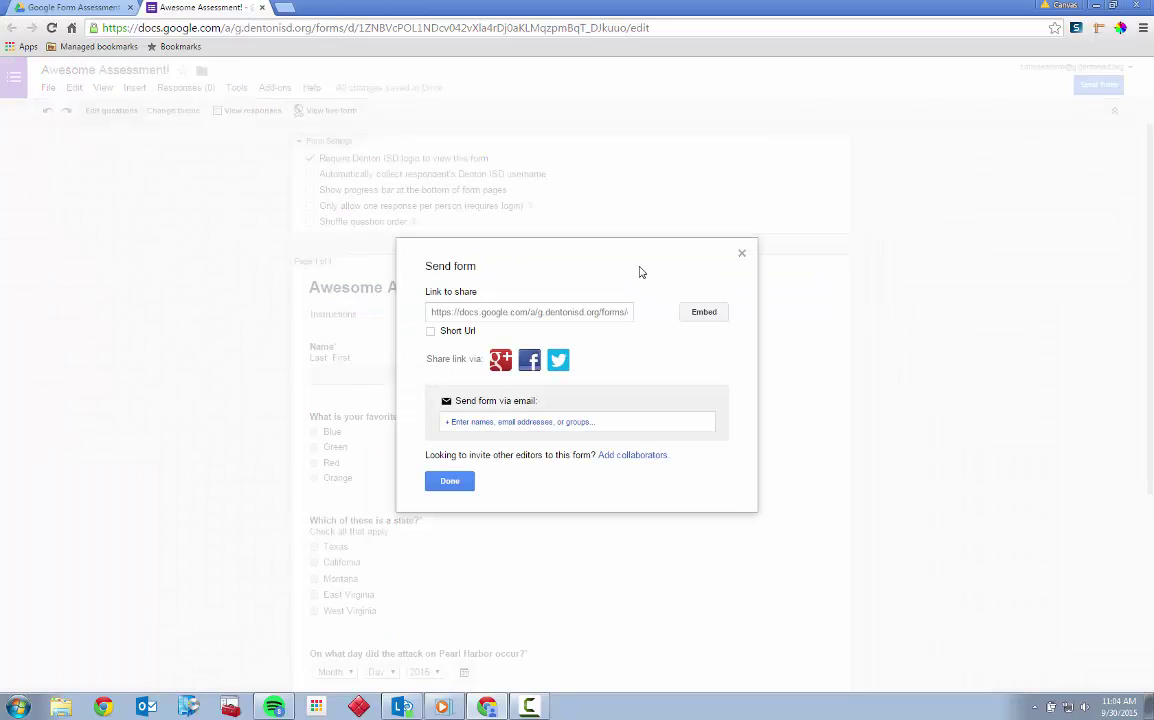
left_click(511, 318)
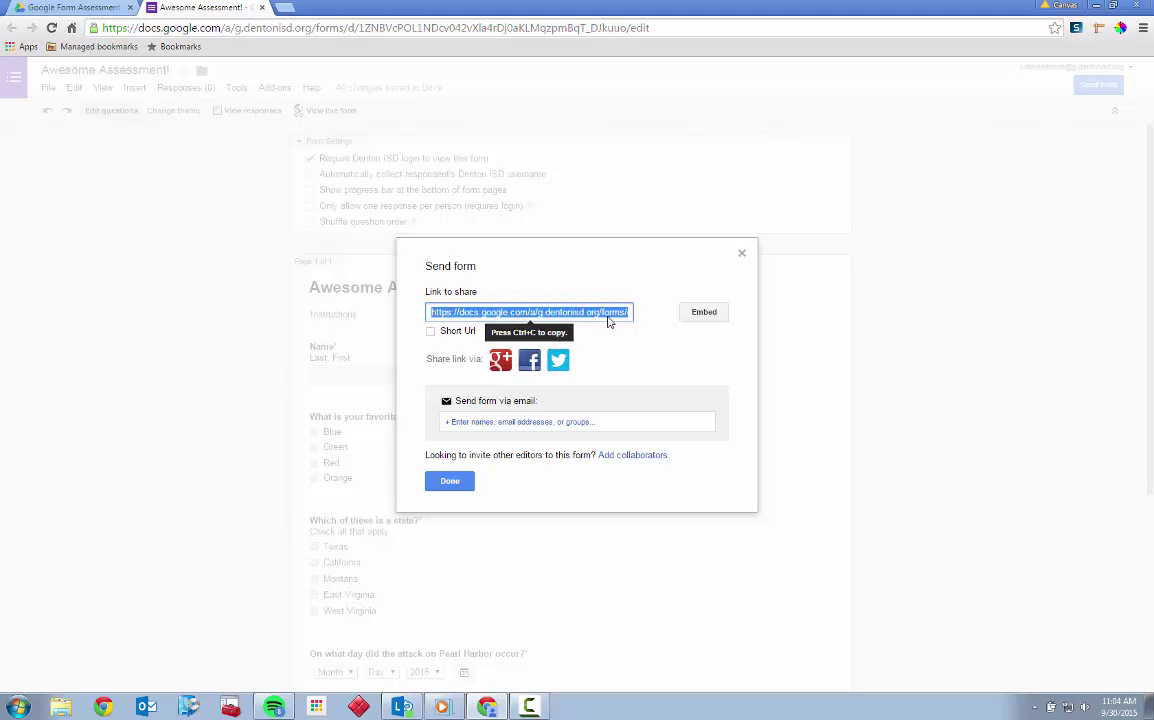
left_click(712, 320)
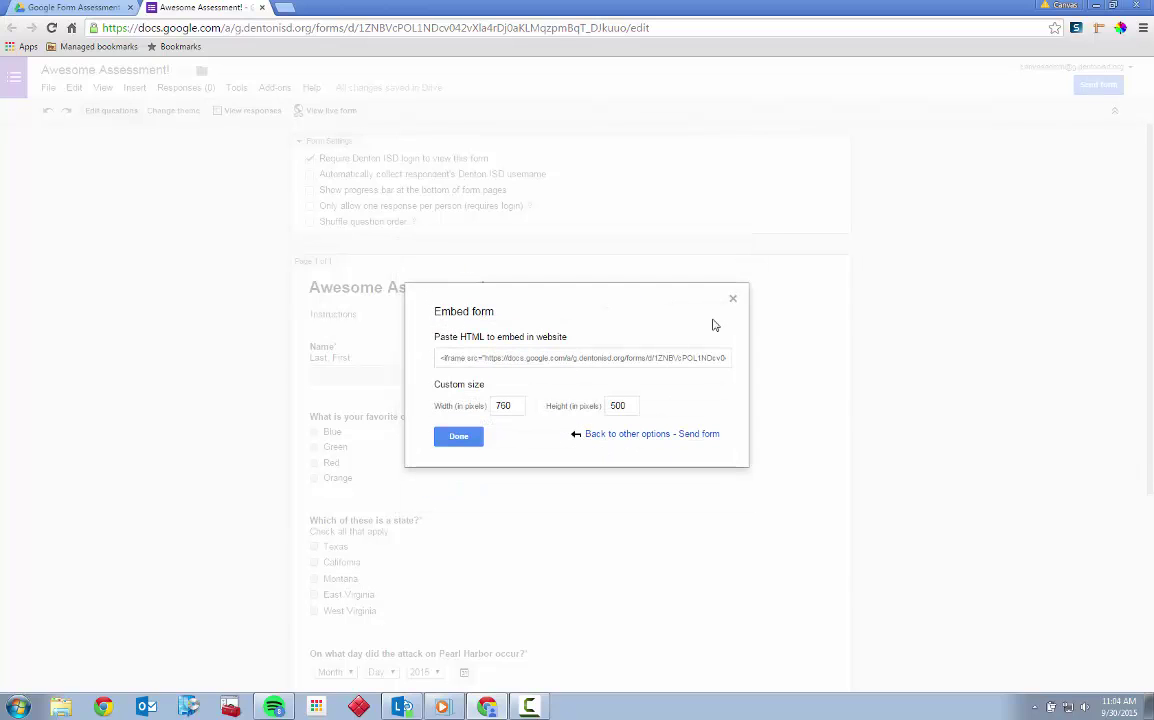
left_click(665, 362)
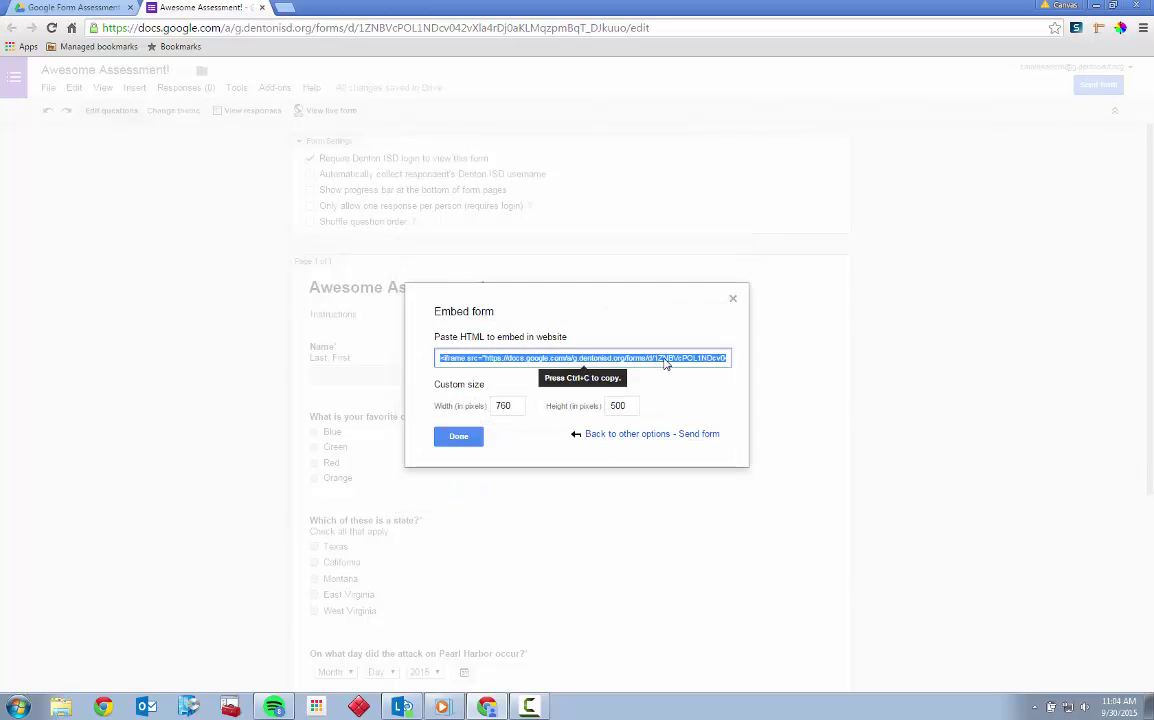
left_click(657, 436)
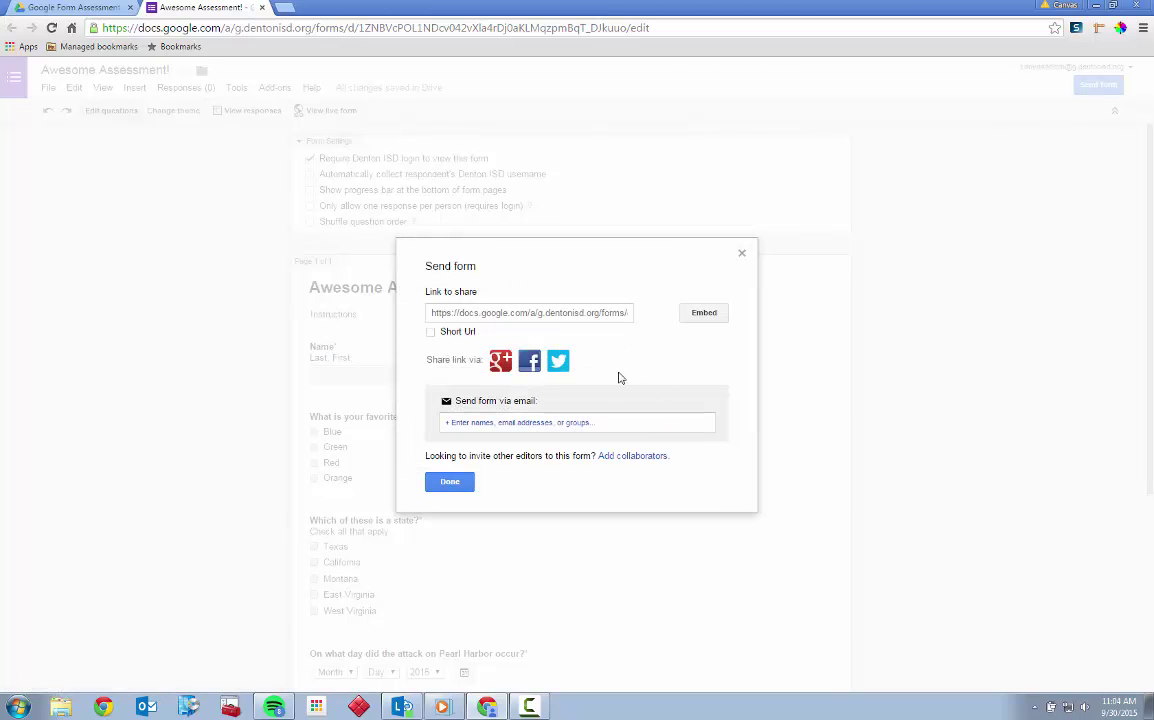
left_click(450, 483)
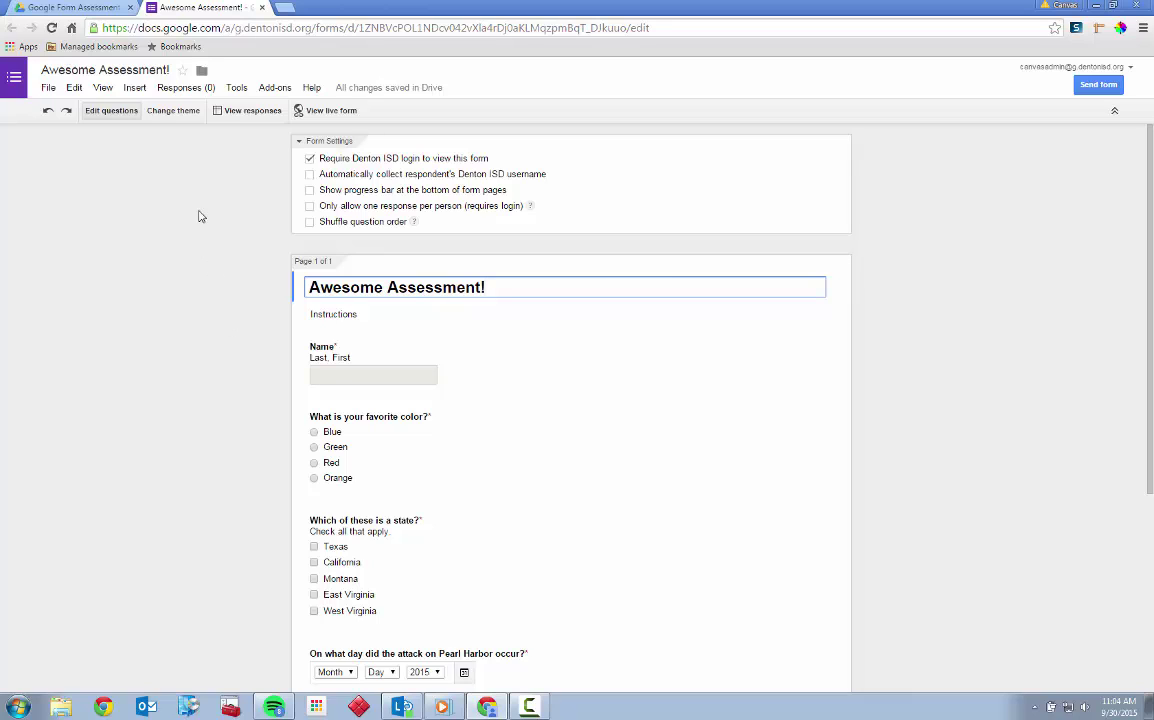
- Review the Responses menu options, then switch to the Google Drive tab holding the form's folder
left_click(190, 89)
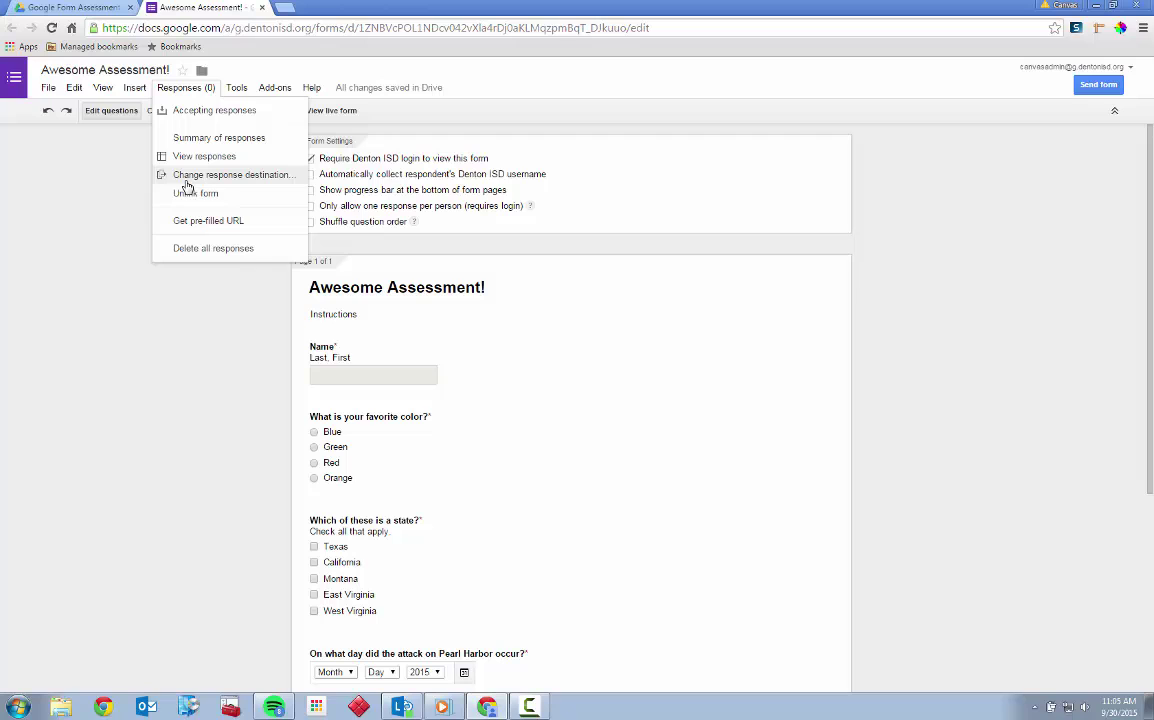
left_click(166, 86)
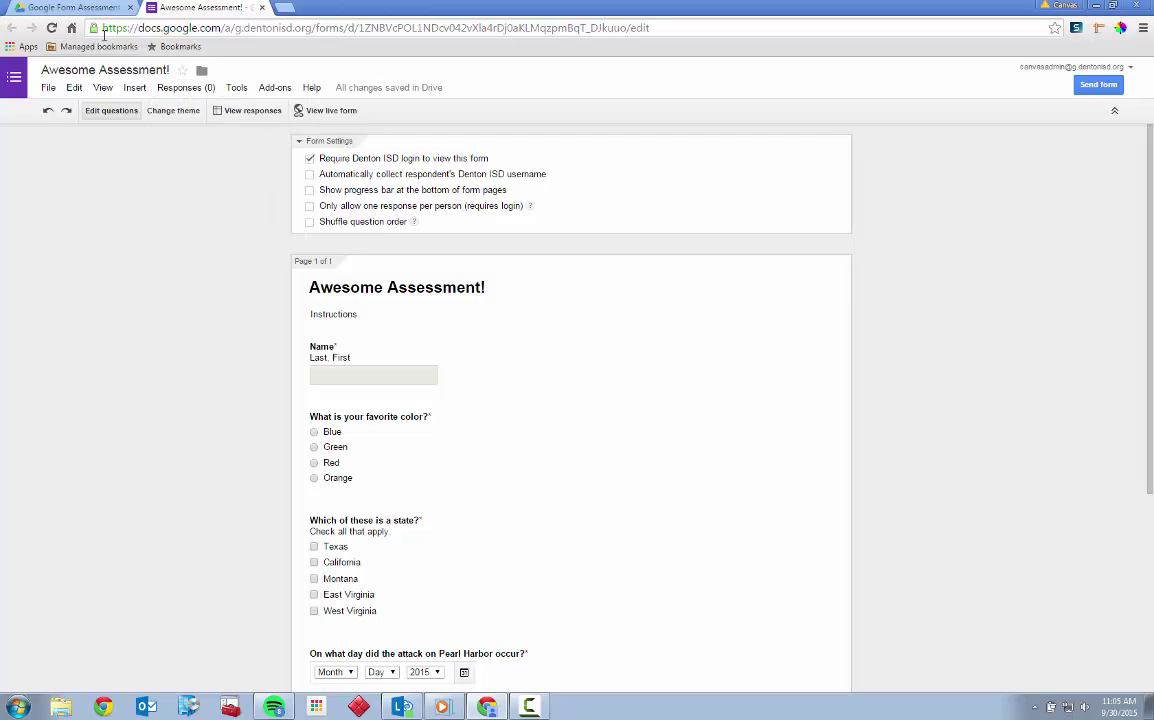
left_click(84, 12)
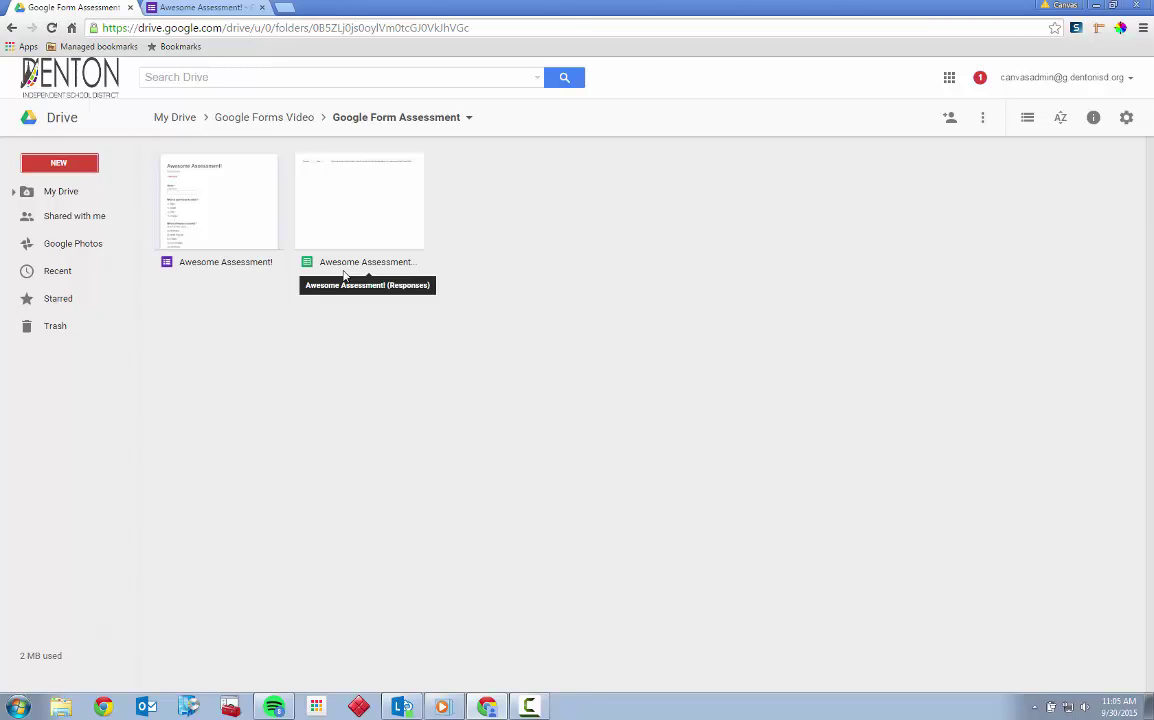
- Open the 'Awesome Assessment! (Responses)' Sheets file to view its question headers and response row
double_click(344, 272)
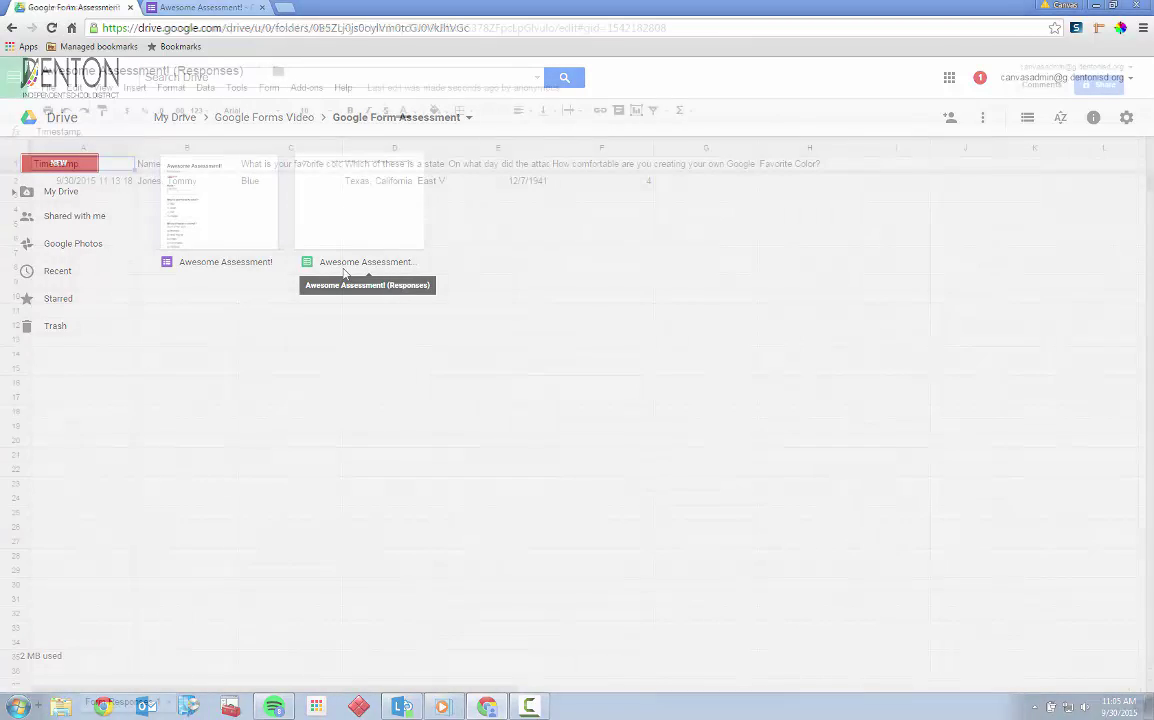